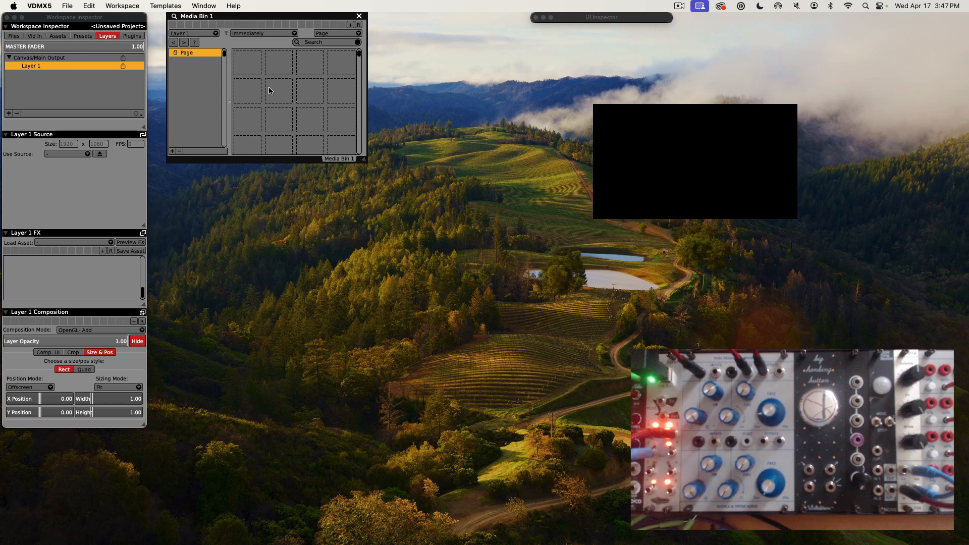
Review the CC number assignments of the eight outputs in the Noise Engineering portal in Chrome, and return to VDMX5.
key("super+Tab")
key("super+Tab")
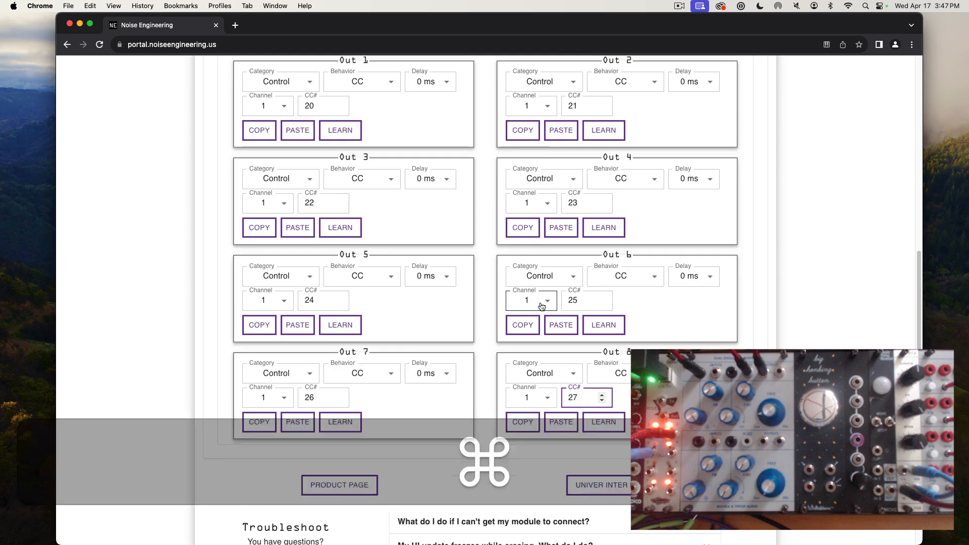
scroll(541, 306, "up", 10)
scroll(540, 303, "up", 3)
scroll(540, 303, "down", 8)
scroll(540, 303, "down", 3)
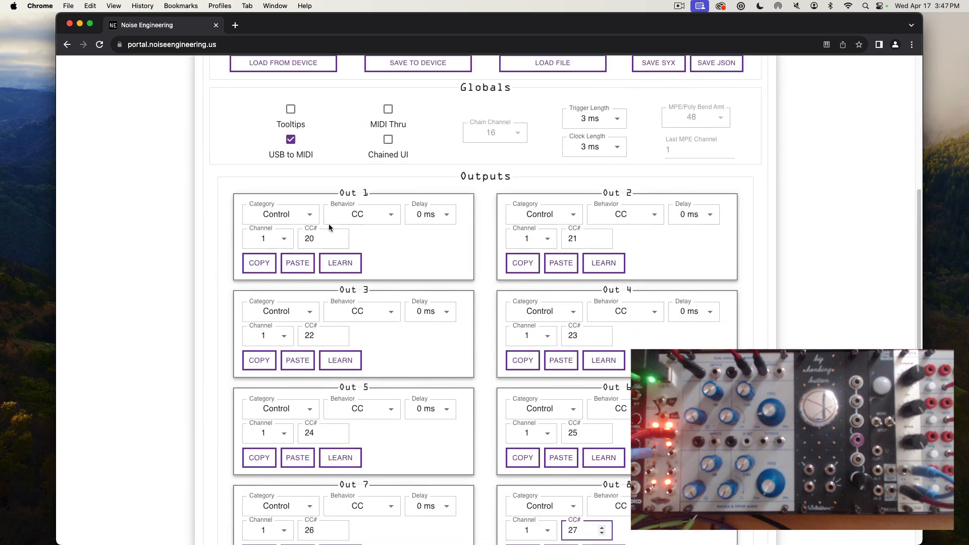
scroll(356, 240, "down", 1)
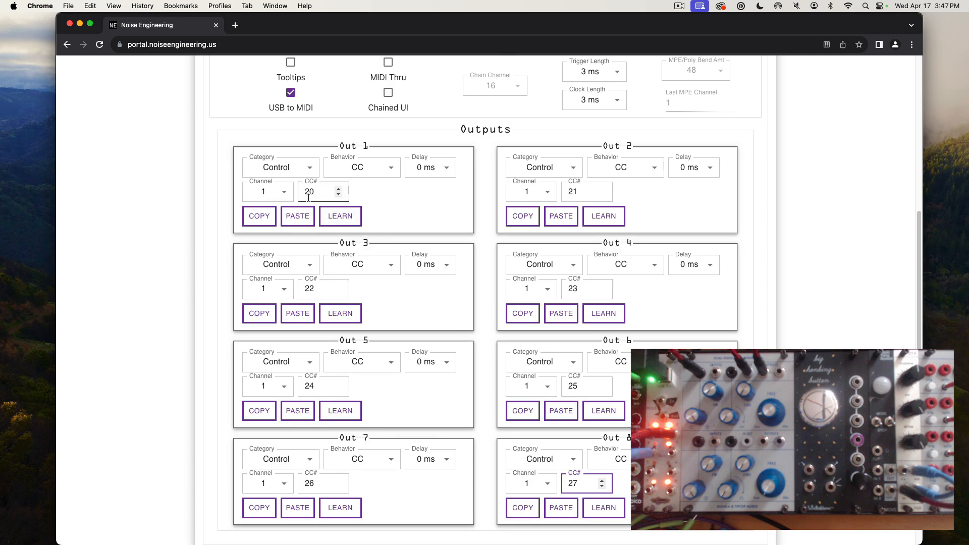
key("super")
key("super+h")
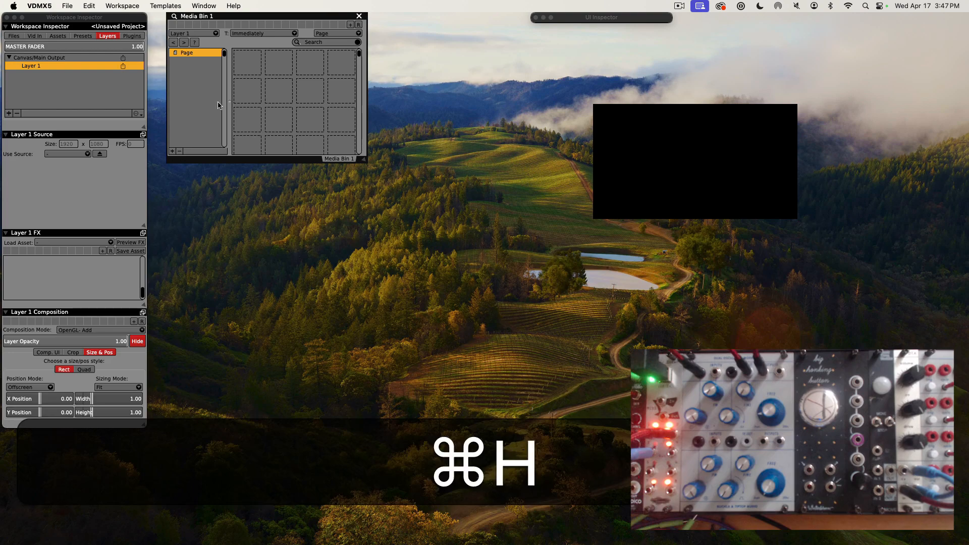
Close the Media Bin 1 window, add a Control Surface plugin to the workspace and show its options.
left_click(359, 16)
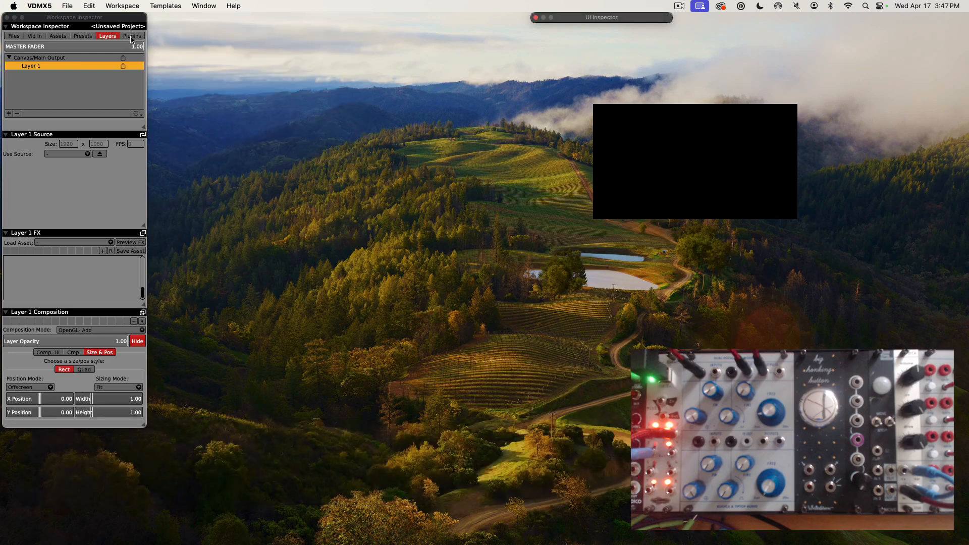
left_click(132, 35)
left_click(9, 113)
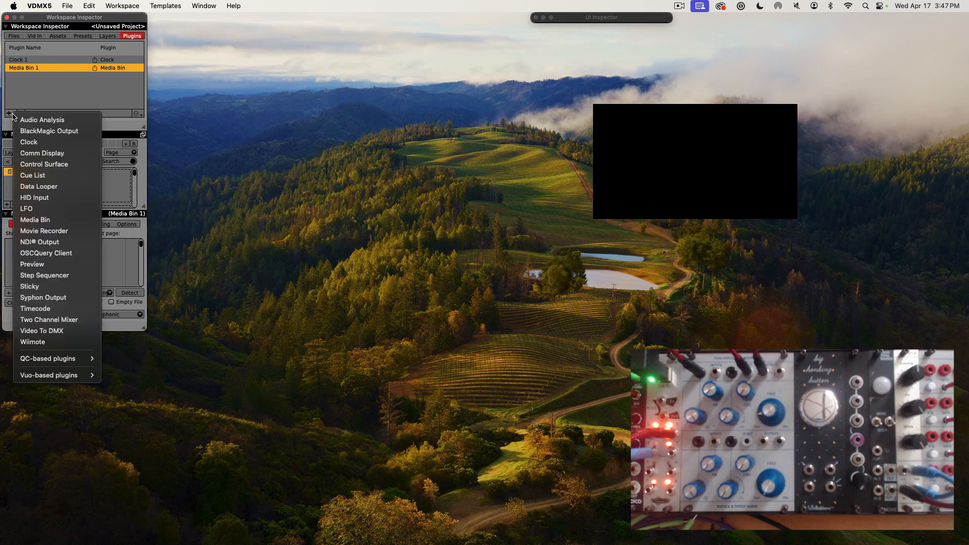
left_click(39, 165)
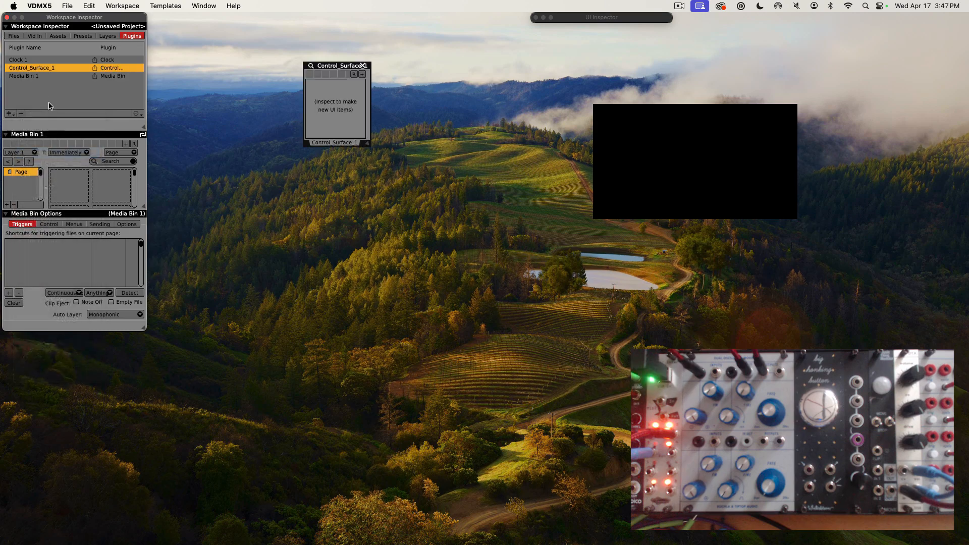
left_click(46, 70)
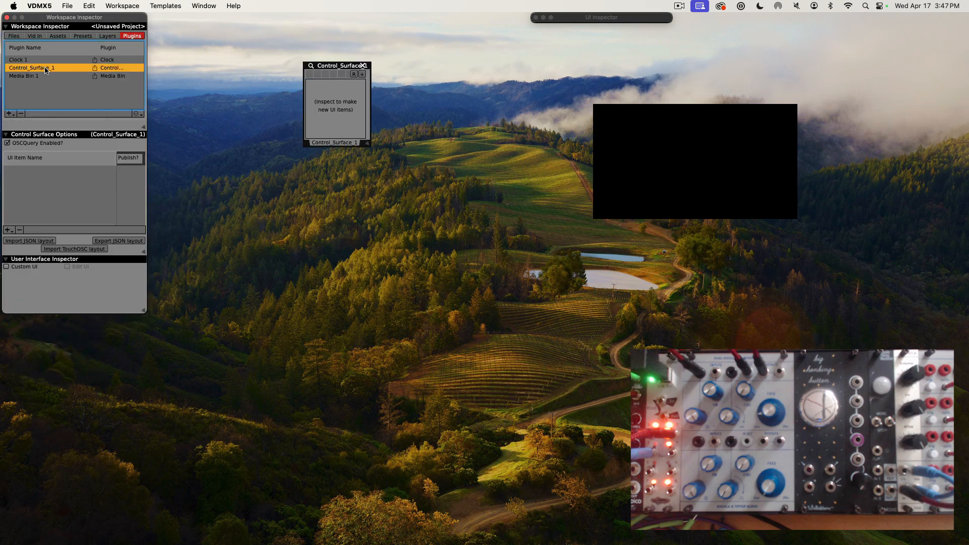
Add three sliders to the control surface.
left_click(8, 230)
left_click(26, 259)
left_click(10, 232)
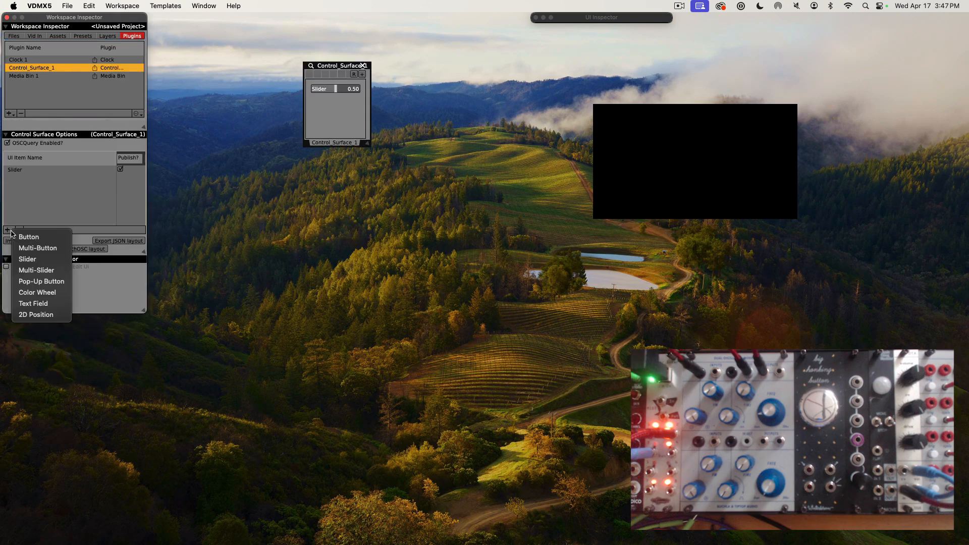
left_click(26, 259)
left_click(8, 231)
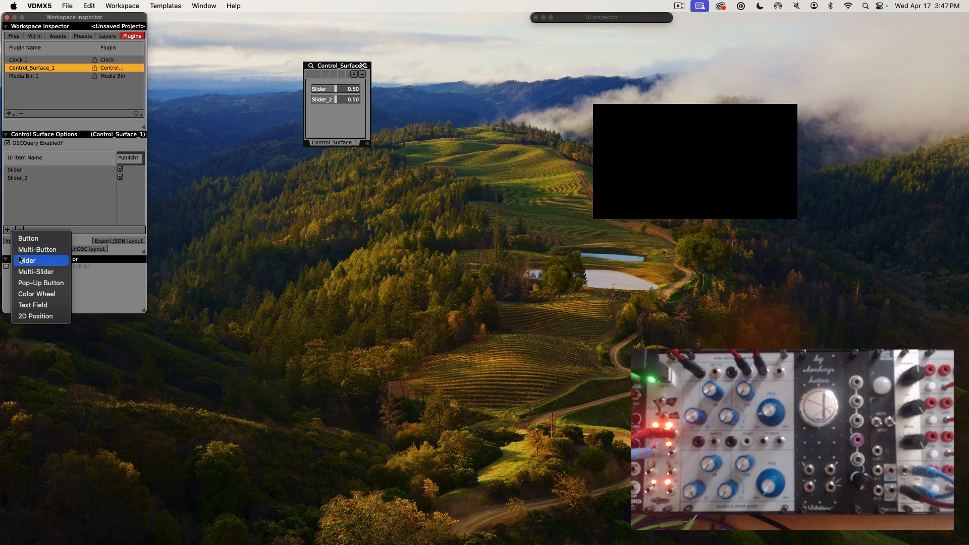
left_click(21, 260)
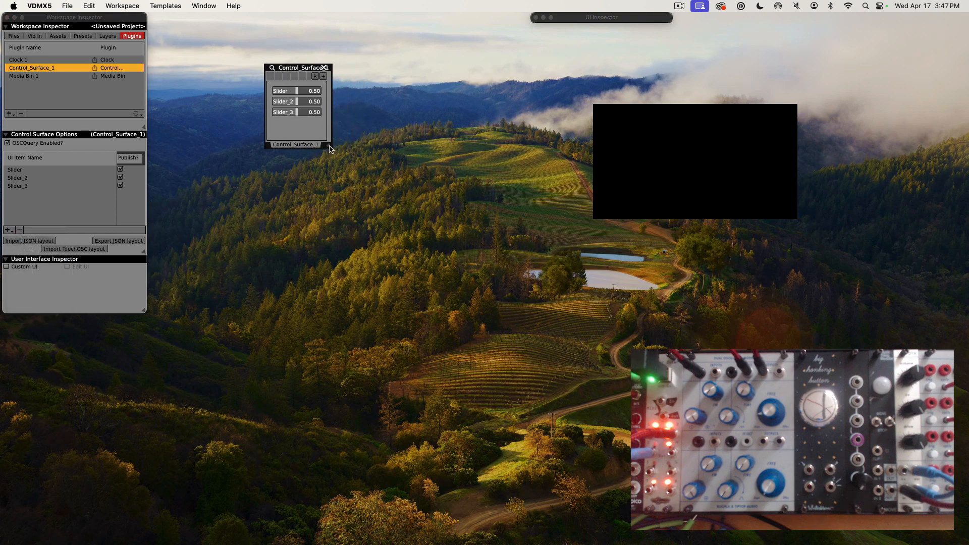
Enlarge the control surface window and place it and the UI Inspector near the Workspace Inspector.
left_click_drag(330, 149, 344, 166)
left_click_drag(592, 18, 431, 19)
left_click_drag(294, 70, 243, 25)
Make the first slider send MIDI to Univer as a control message with control number 20.
left_click(254, 47)
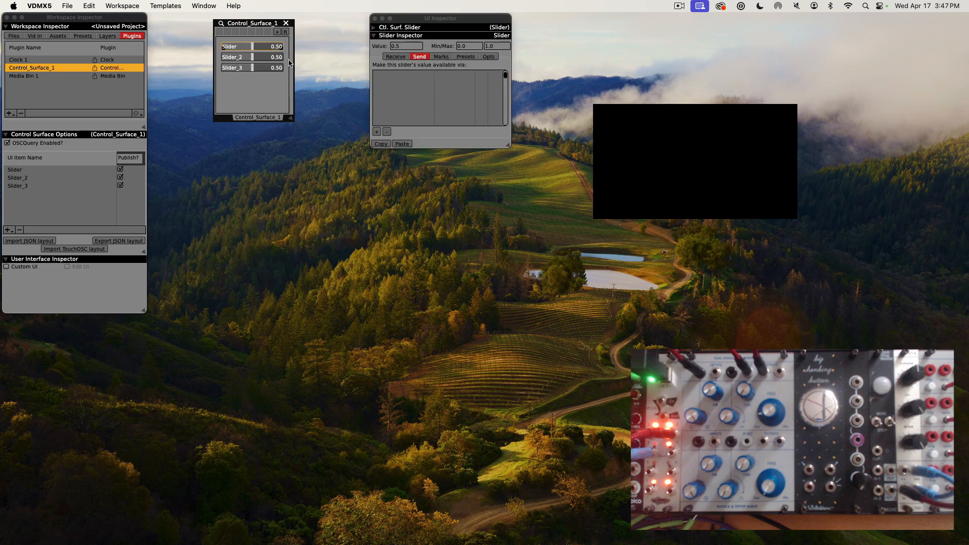
left_click(397, 57)
left_click(424, 57)
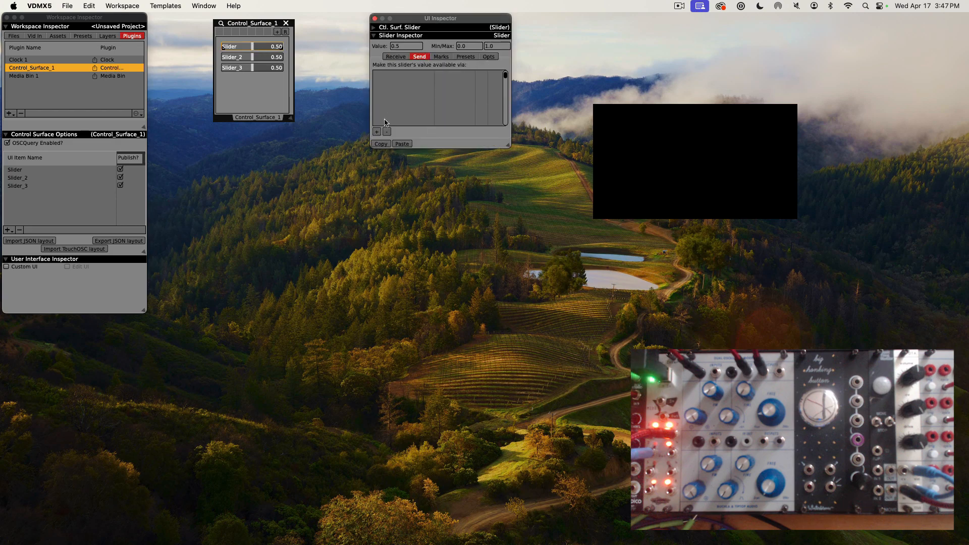
left_click(376, 132)
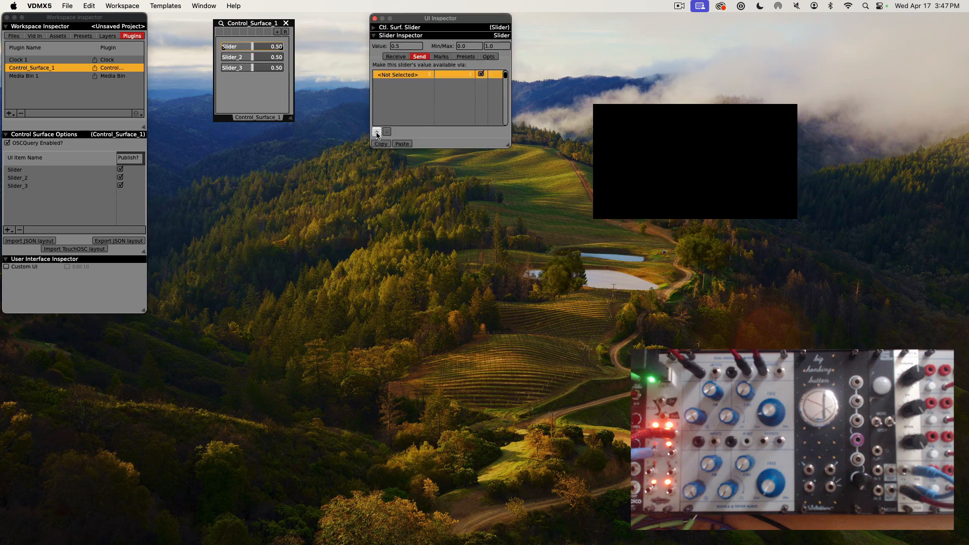
left_click(394, 75)
left_click(389, 96)
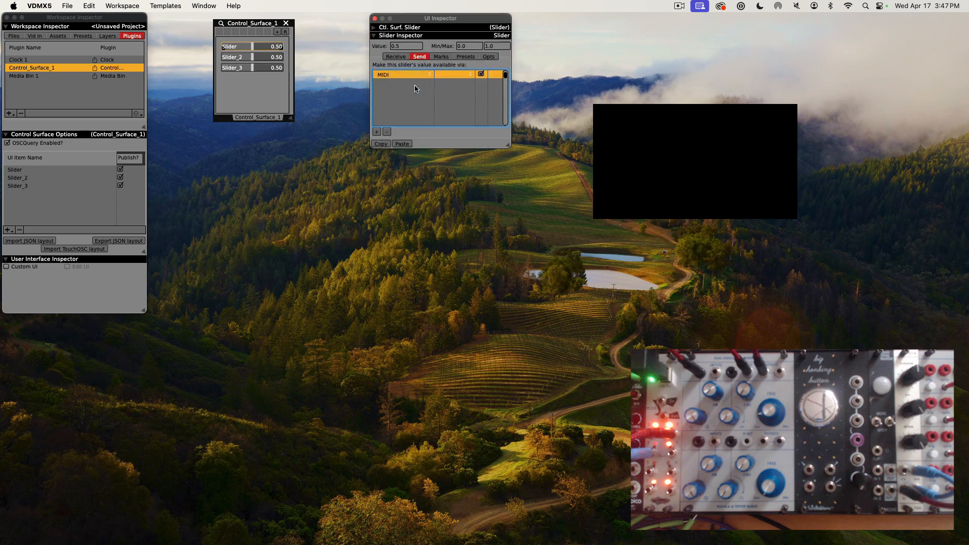
left_click(442, 79)
left_click(443, 78)
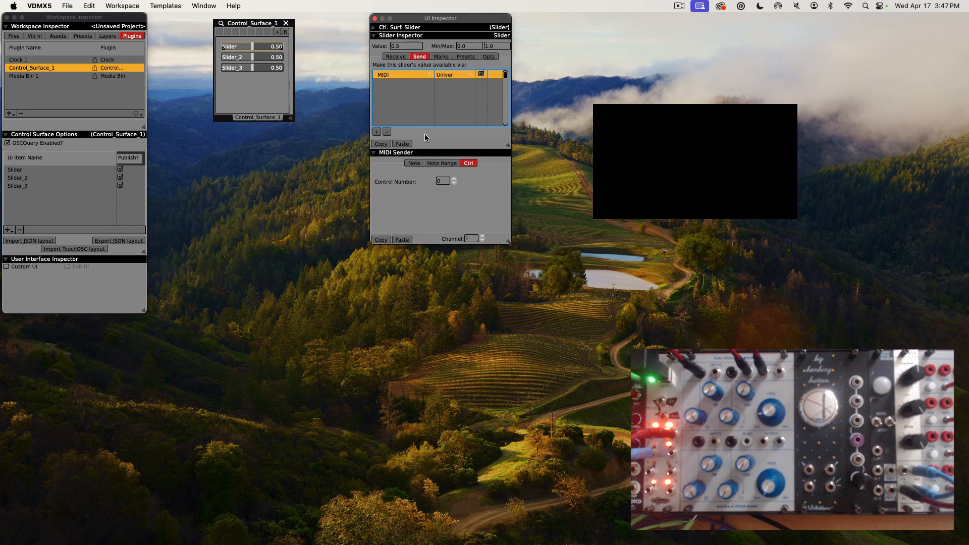
left_click(444, 181)
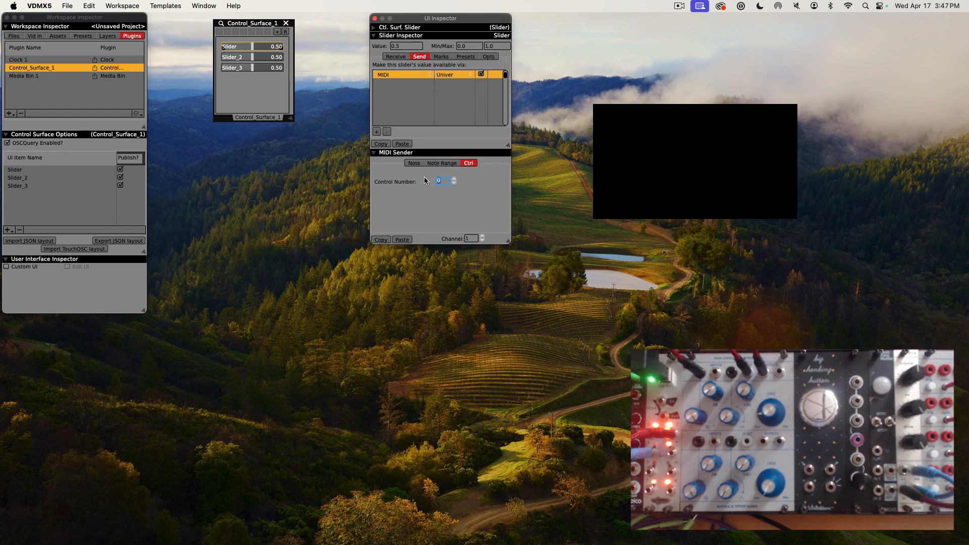
type("20")
key("Tab")
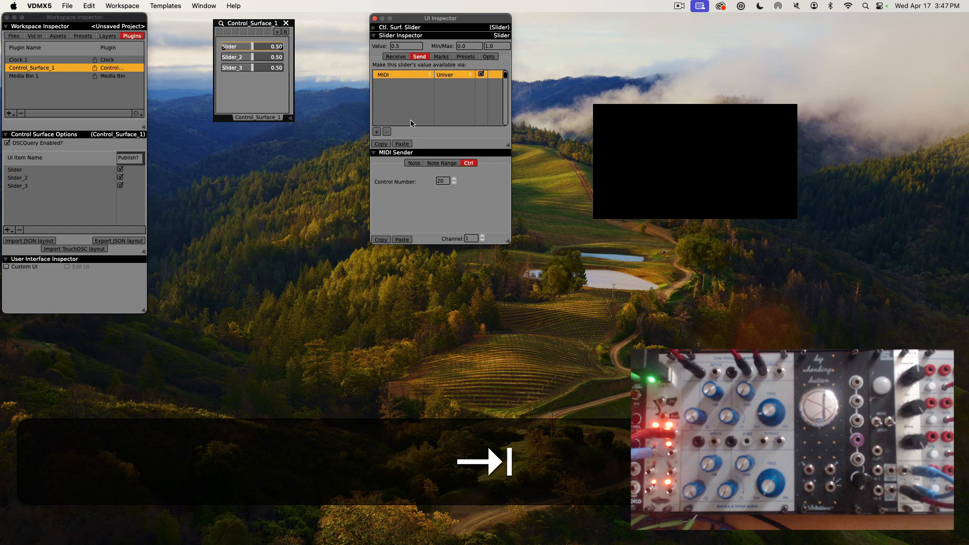
Give Slider_2 and Slider_3 the same Univer MIDI sender, with control numbers 21 and 22 respectively.
left_click(254, 57)
left_click(394, 144)
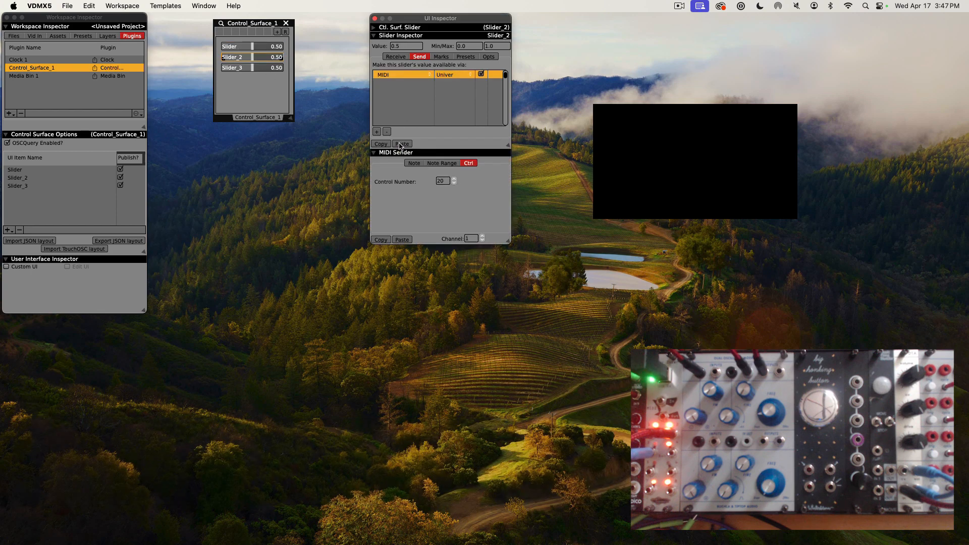
left_click(250, 71)
left_click(376, 132)
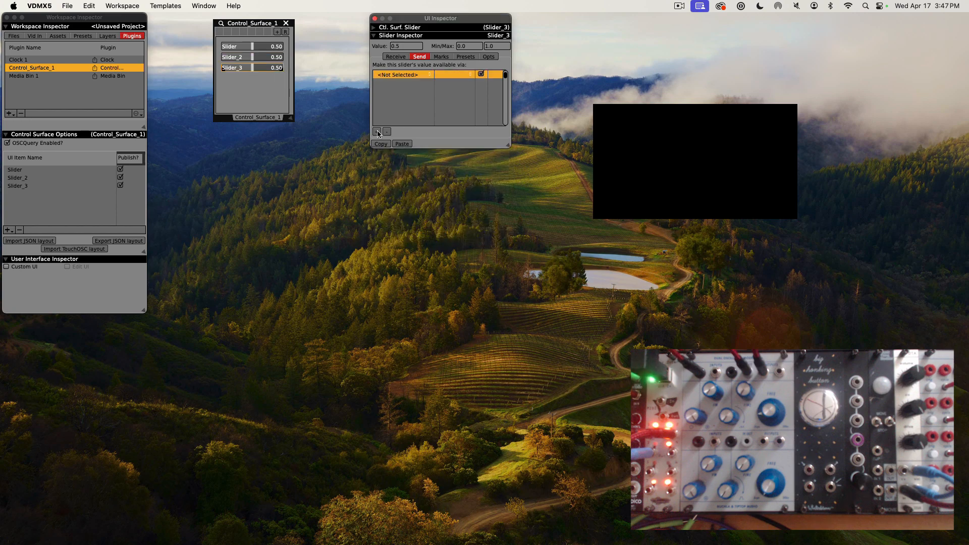
left_click(401, 144)
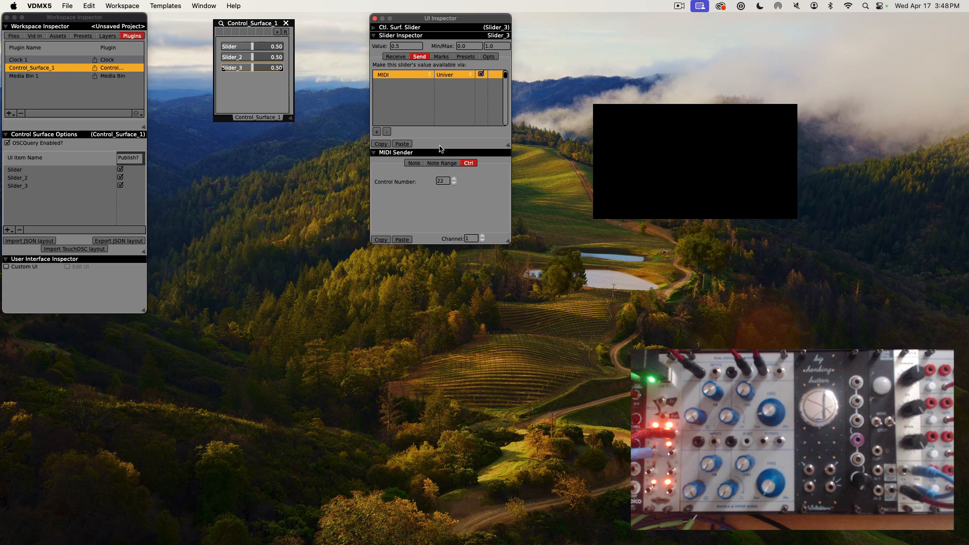
left_click(418, 116)
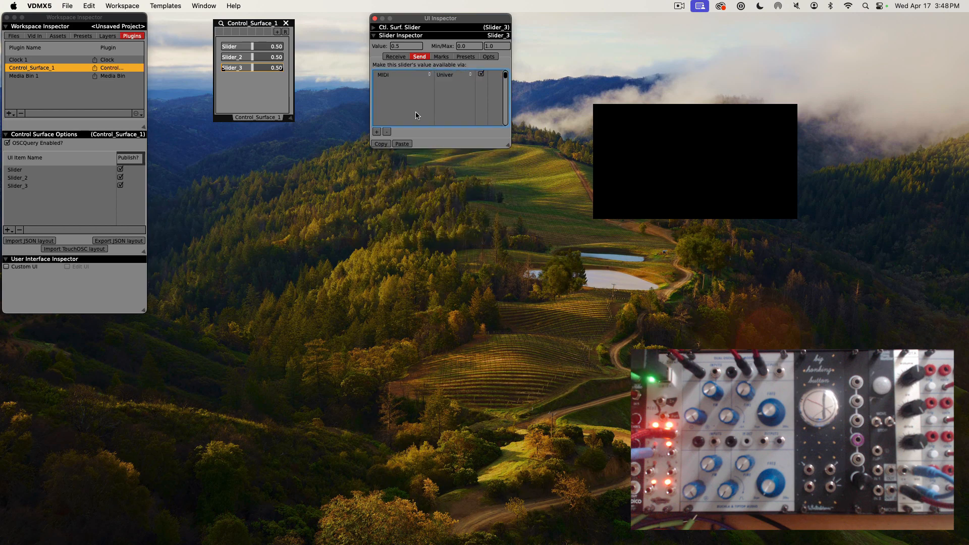
Move each of the three sliders to test its MIDI output, and bring Slider_3 down to 0.
left_click_drag(249, 67, 253, 67)
mouse_move(251, 57)
left_mouse_down()
mouse_move(248, 46)
mouse_move(247, 66)
mouse_move(261, 70)
mouse_move(251, 46)
left_mouse_up()
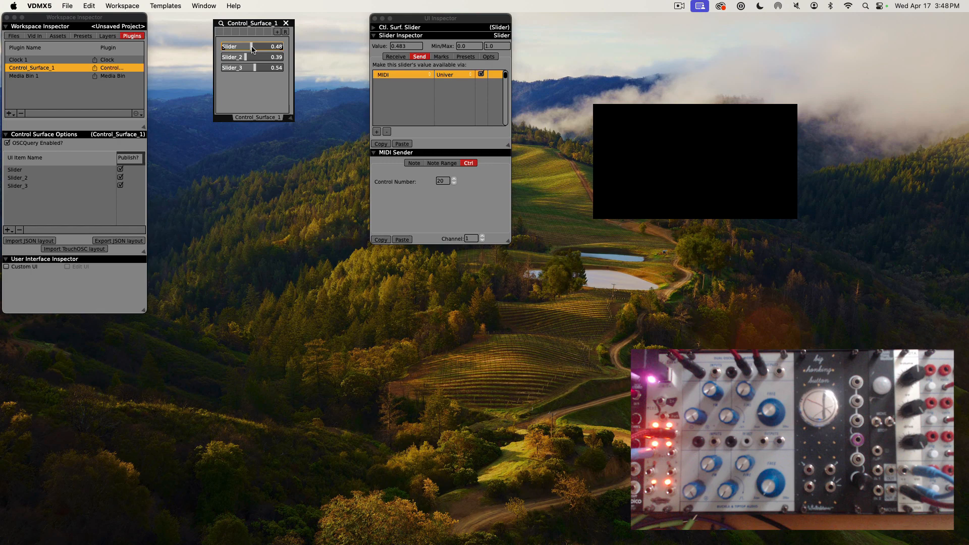
left_click(252, 58)
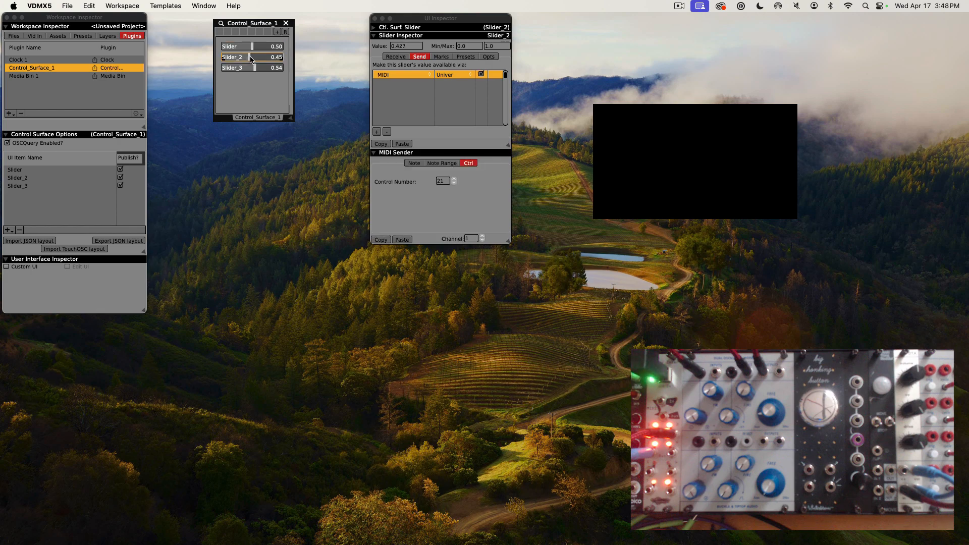
left_click_drag(241, 71, 214, 70)
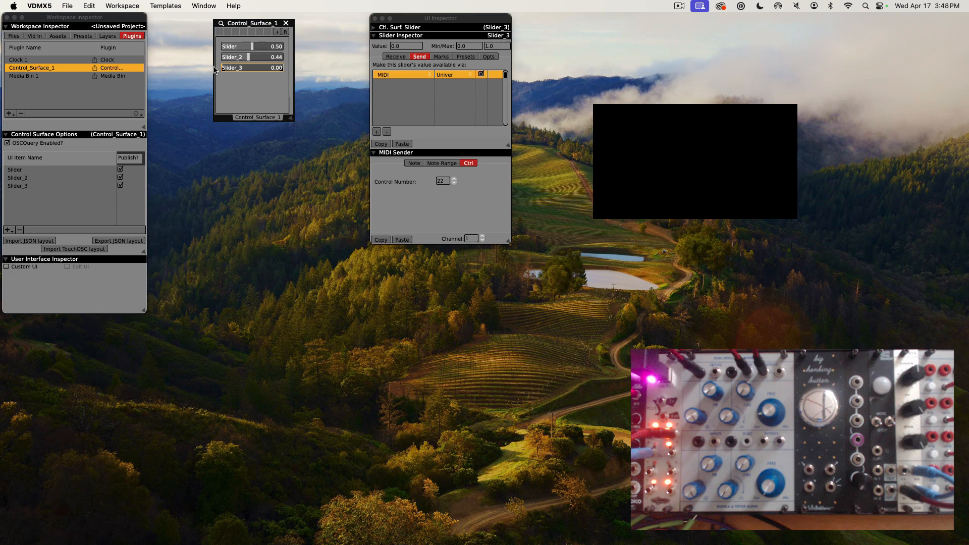
Rename the third control surface slider as Volume.
double_click(19, 188)
type("Volume")
key("Return")
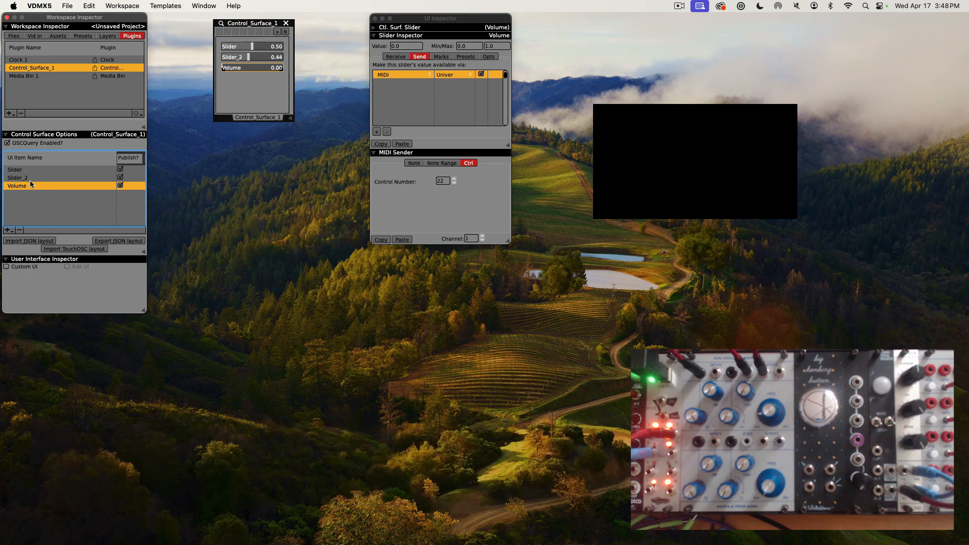
left_click(37, 198)
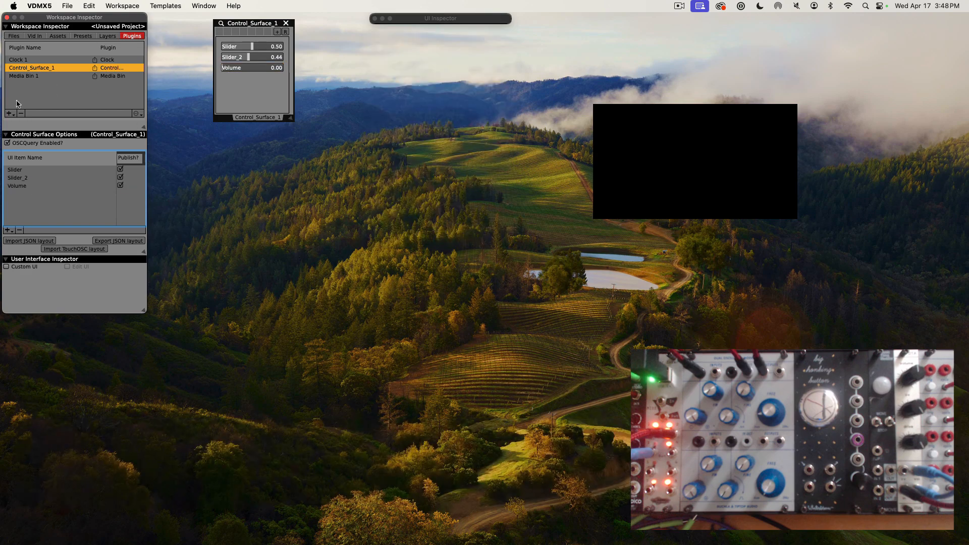
Add a Step Sequencer plugin and place its window below the control surface.
left_click(9, 114)
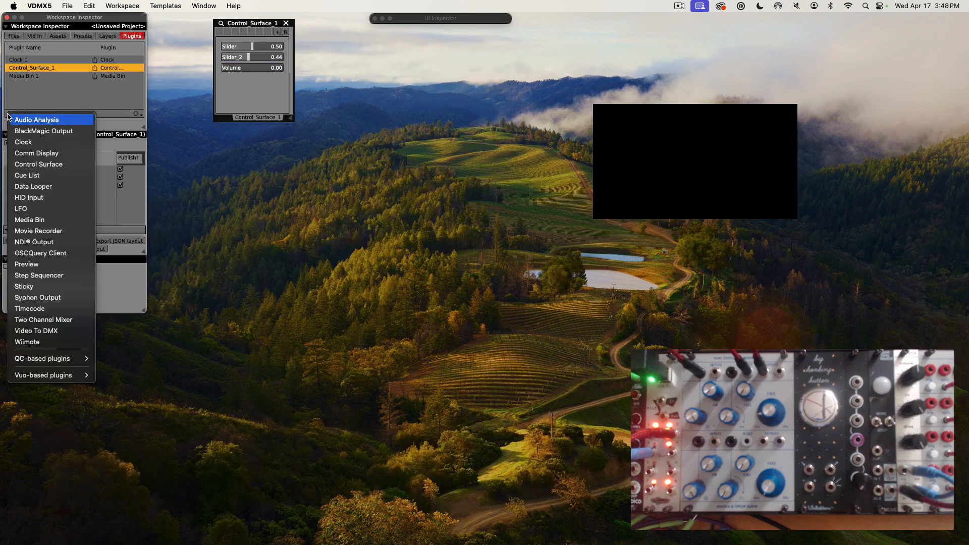
left_click(70, 275)
left_click_drag(323, 66, 215, 154)
Add a Number track to the step sequencer.
left_click(218, 171)
left_click(219, 173)
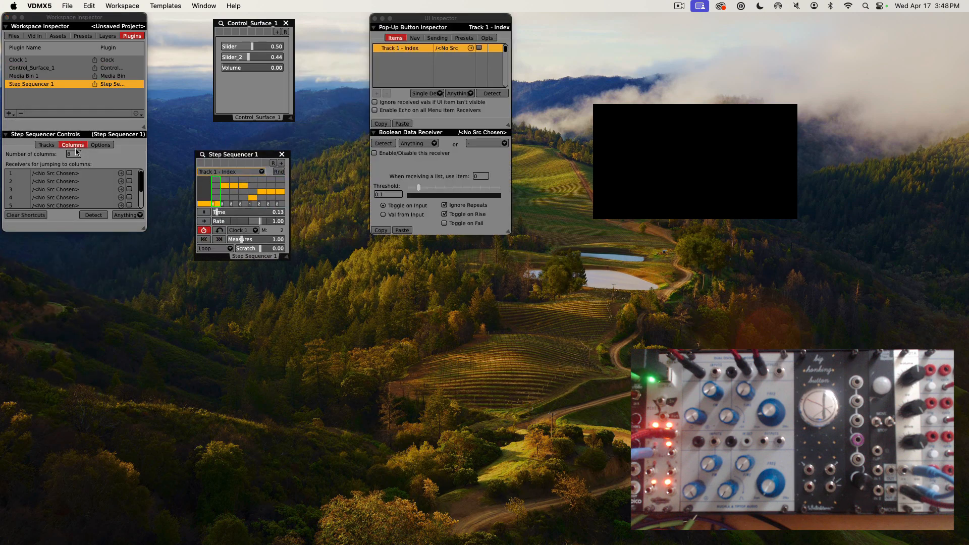
left_click(46, 145)
left_click(9, 215)
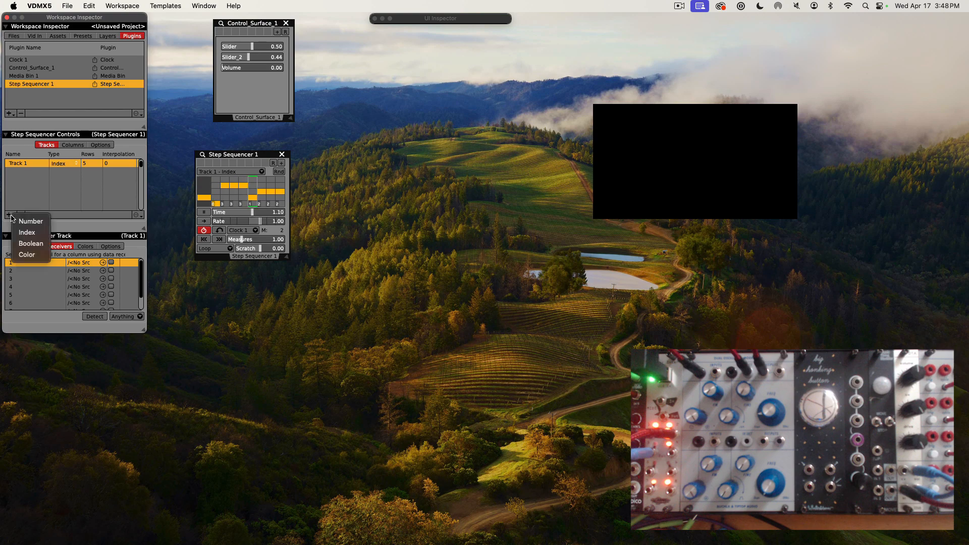
left_click(17, 223)
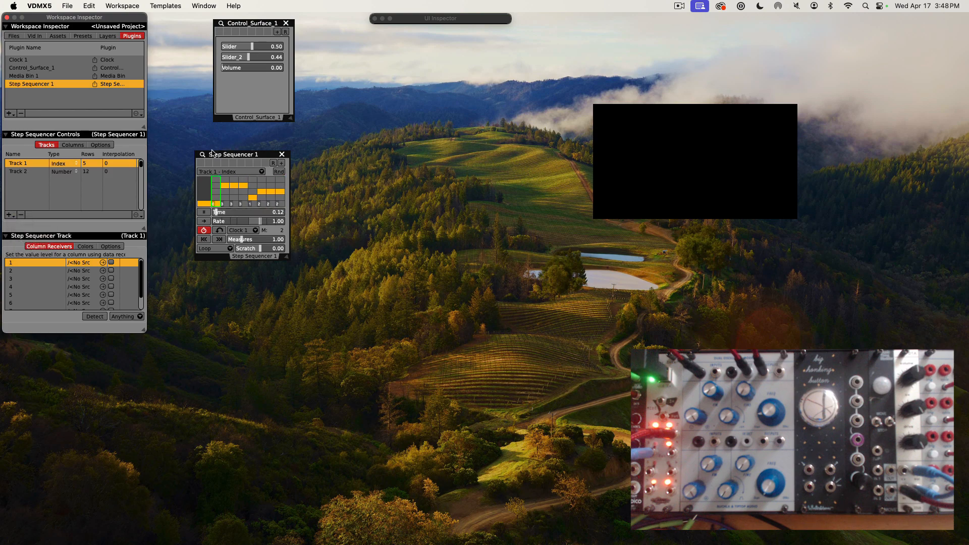
Show all step sequencer tracks together in an enlarged window, with the UI Inspector moved farther away from it.
left_click(204, 157)
left_click(219, 172)
left_click(220, 173)
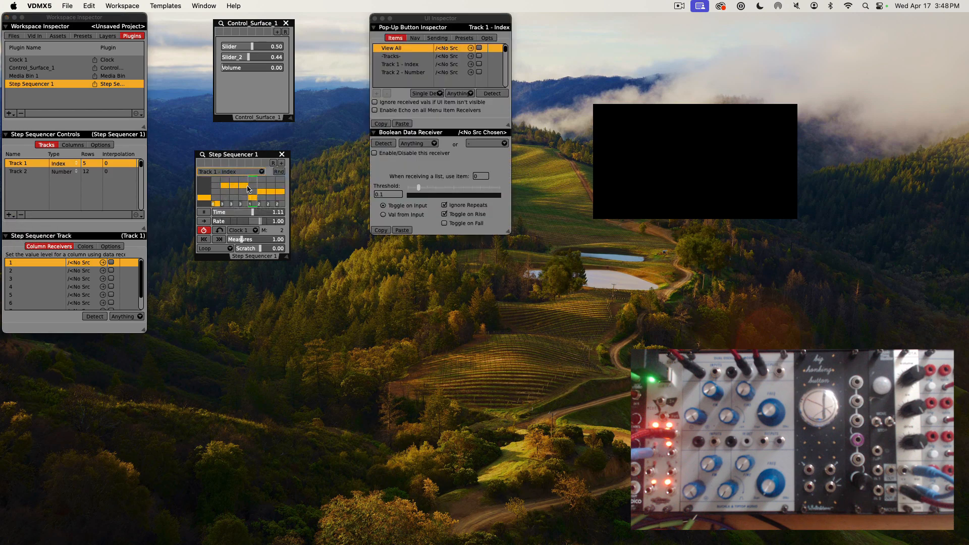
left_click_drag(285, 257, 331, 284)
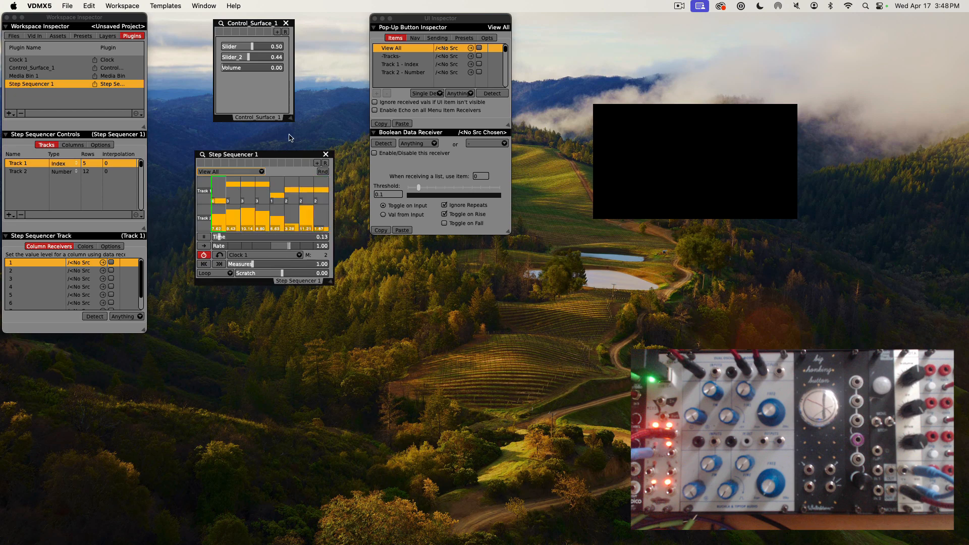
left_click_drag(415, 19, 550, 18)
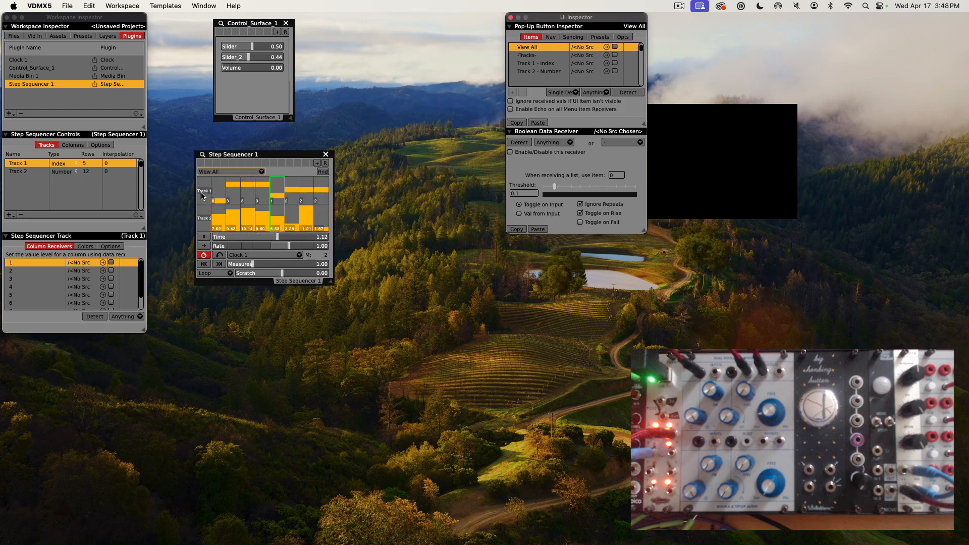
Drive the first control surface slider with sequencer Track 1 and assign Step Sequencer 1's Track 2 as Slider_2's data source.
left_click_drag(203, 196, 228, 46)
right_click(229, 57)
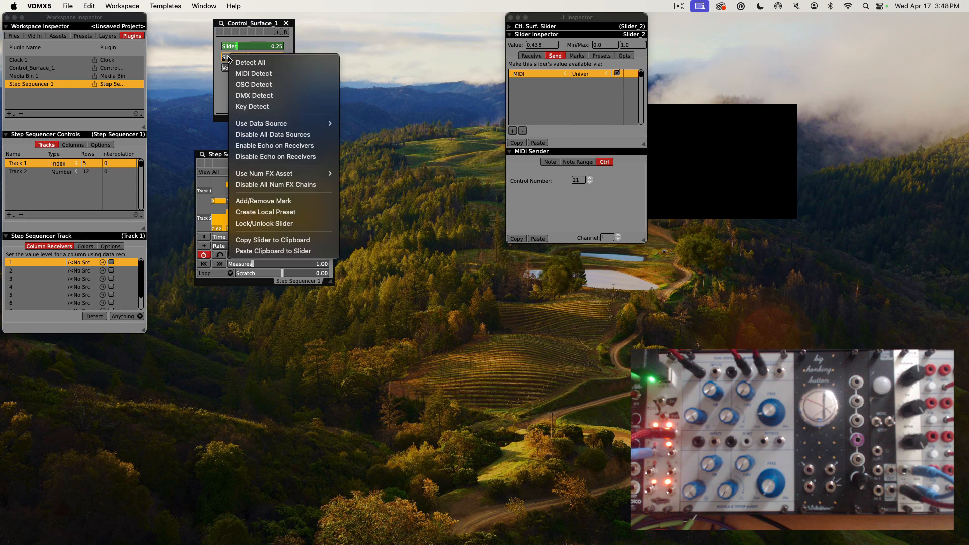
mouse_move(243, 123)
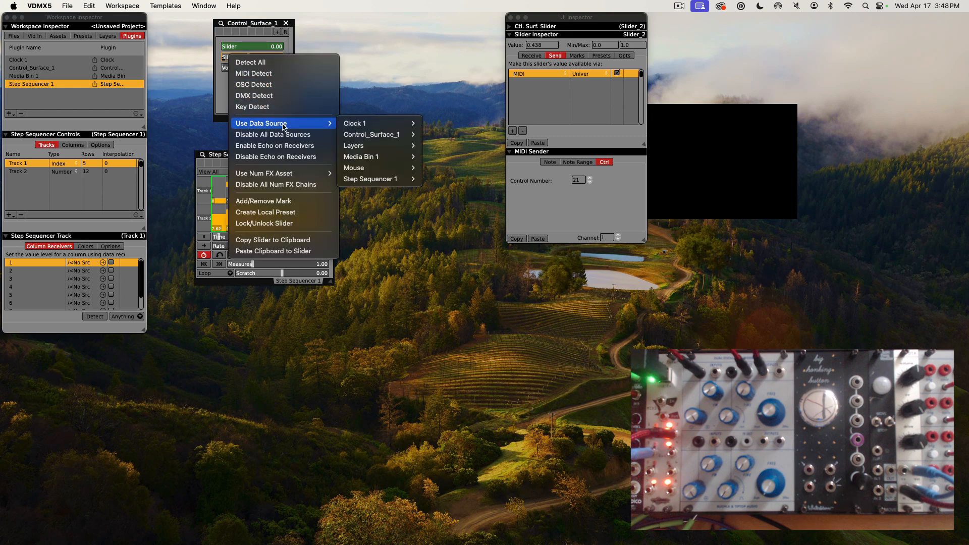
mouse_move(370, 179)
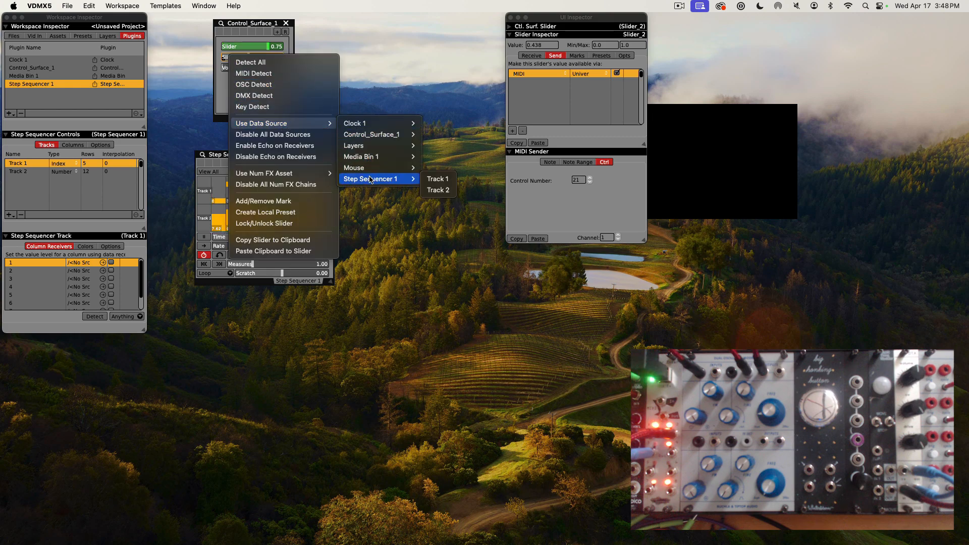
left_click(426, 191)
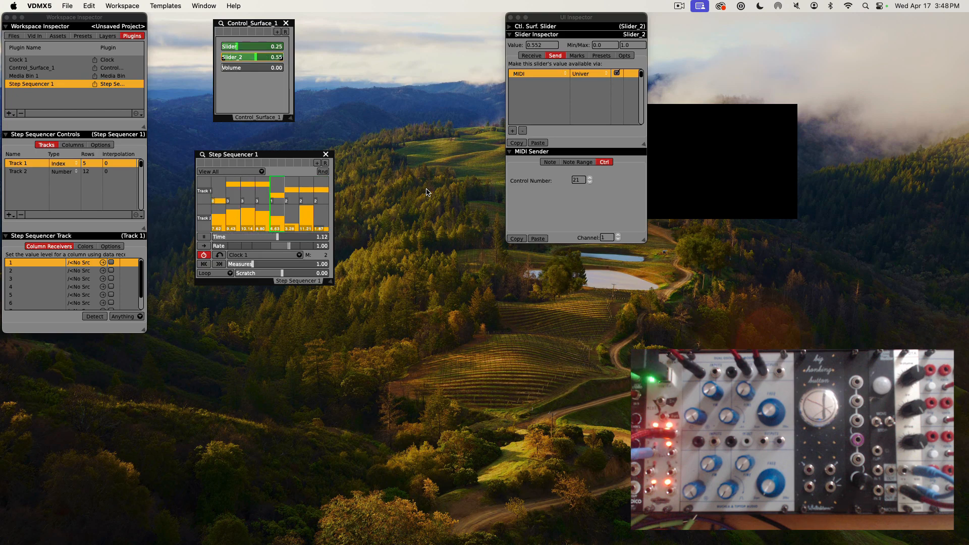
Set the Volume slider to 0.20 and randomize the step sequencer's tracks.
left_click(238, 68)
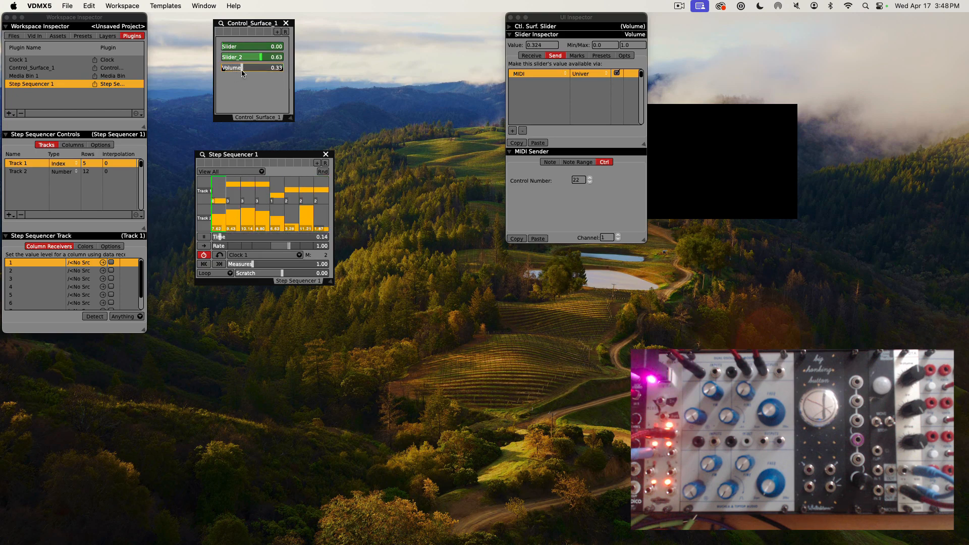
left_click_drag(239, 69, 233, 70)
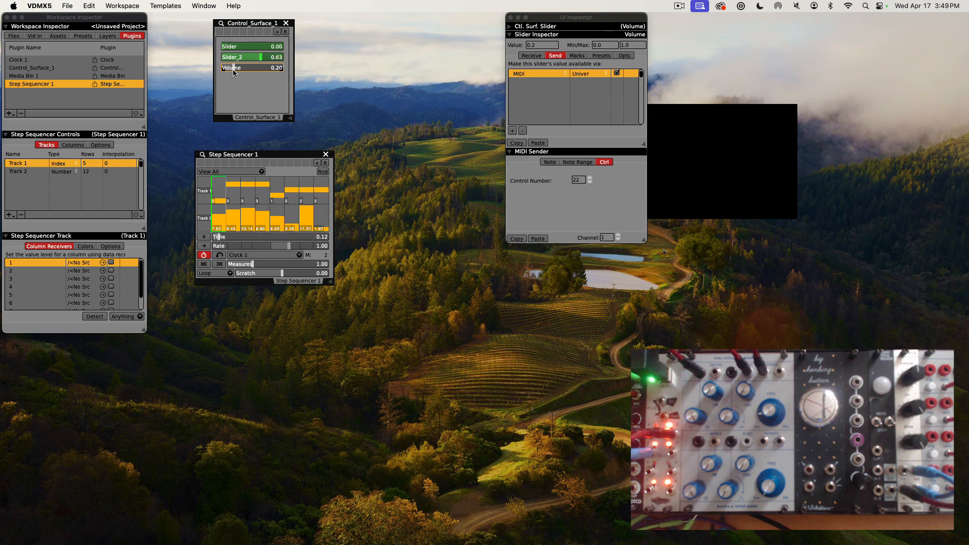
left_click(321, 172)
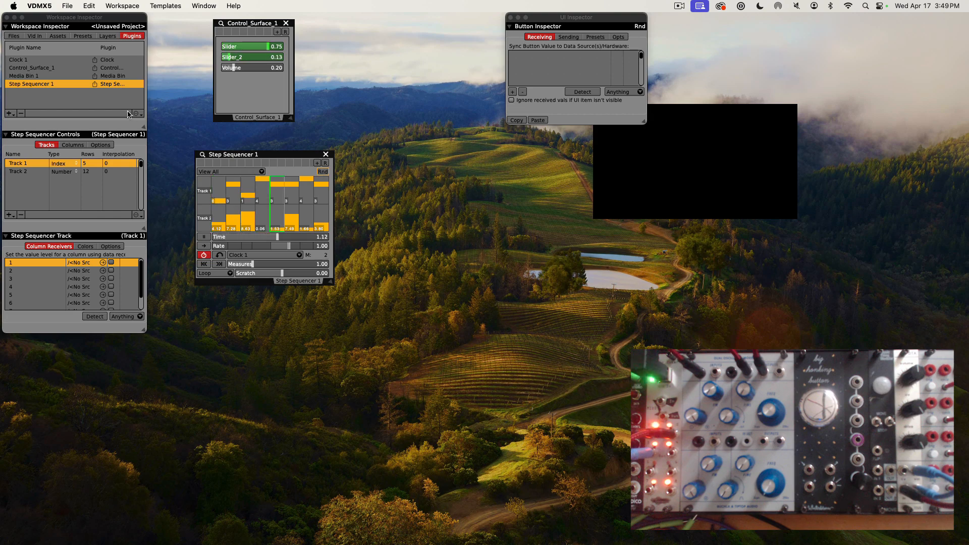
Open Clock 1 in its own window beside the control surface and set its tempo to 90 BPM.
double_click(26, 60)
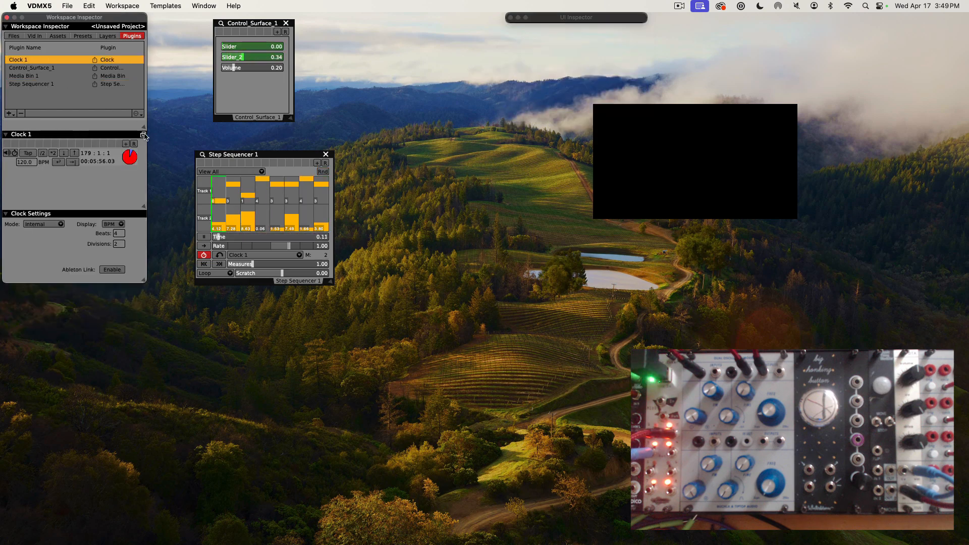
left_click_drag(338, 339, 338, 282)
left_click_drag(268, 241, 376, 84)
double_click(343, 116)
type("90")
key("Tab")
Set the step sequencer's number of columns to 16 and randomize its tracks again.
left_click(203, 155)
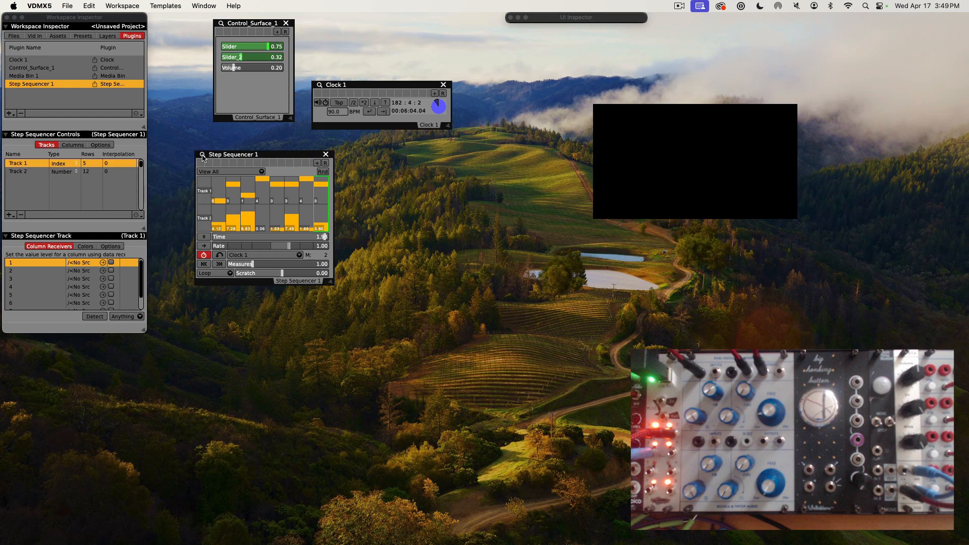
left_click(101, 145)
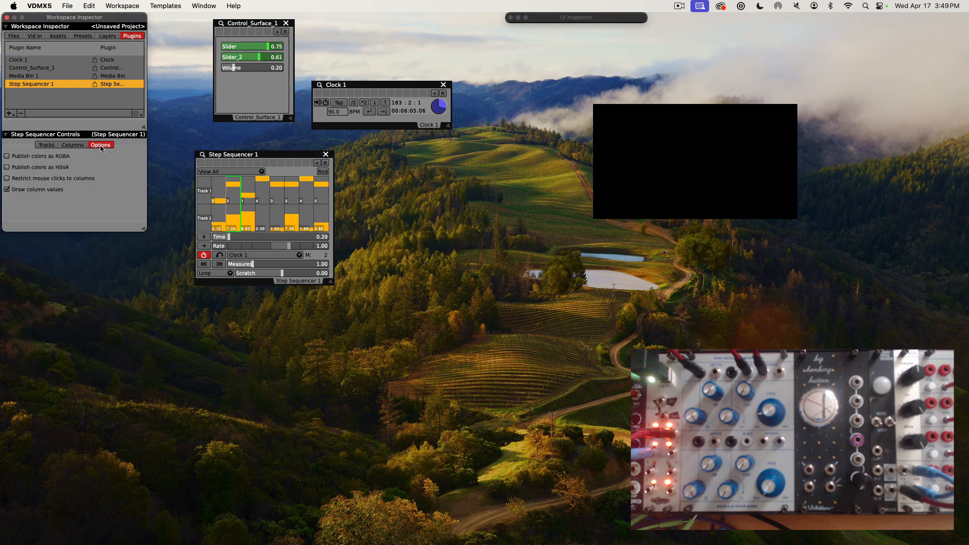
left_click(73, 145)
type("16")
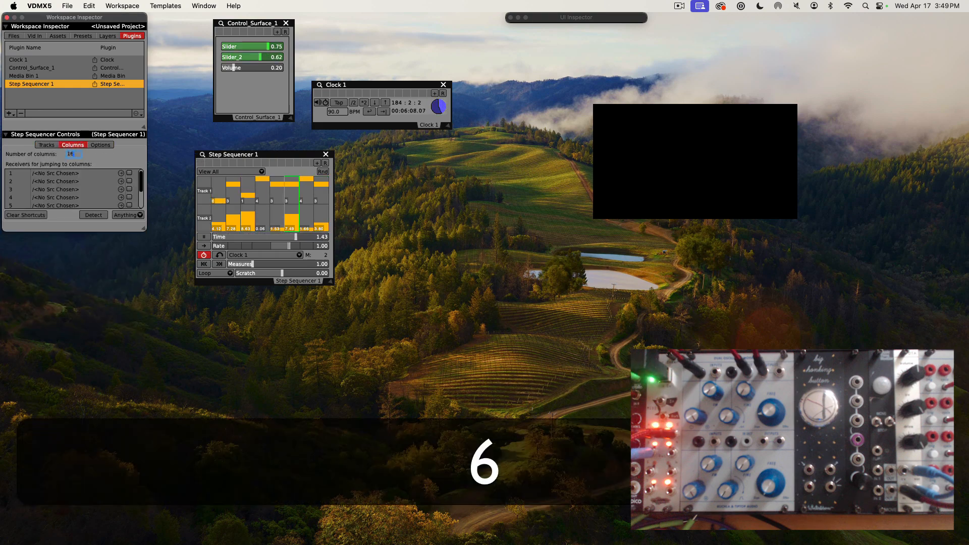
key("Tab")
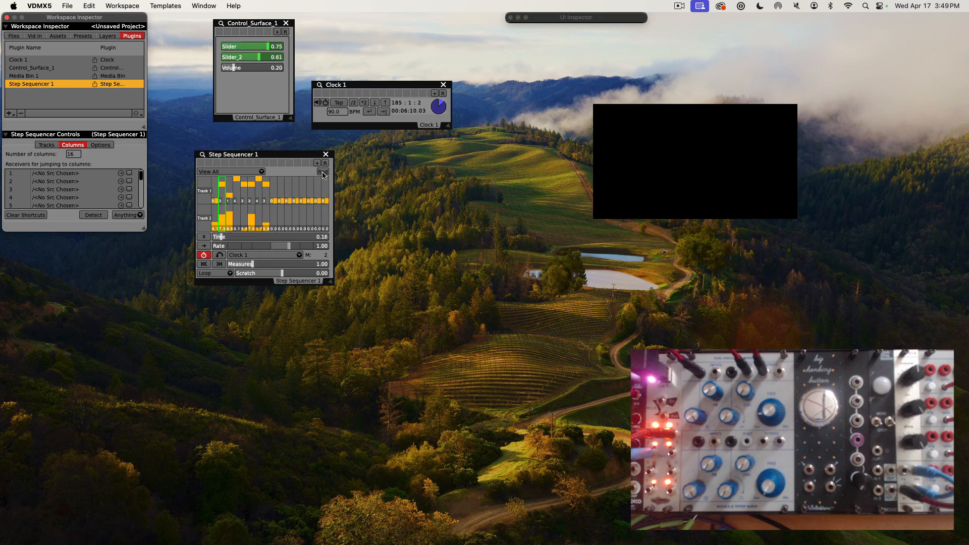
left_click(322, 172)
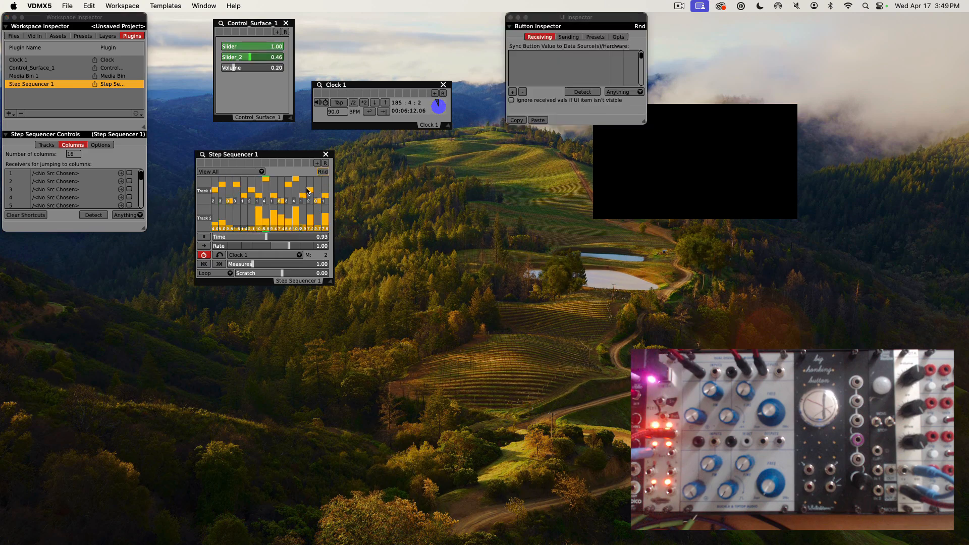
Try a length of 1 measure for the step sequencer, and settle on 4 measures.
left_click(327, 255)
type("1")
key("Tab")
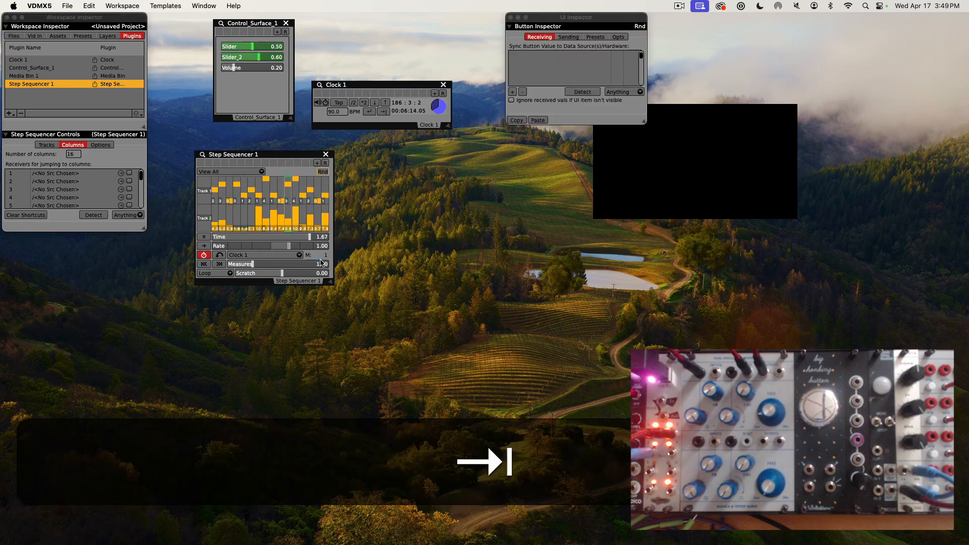
left_click(326, 255)
type("4")
key("Tab")
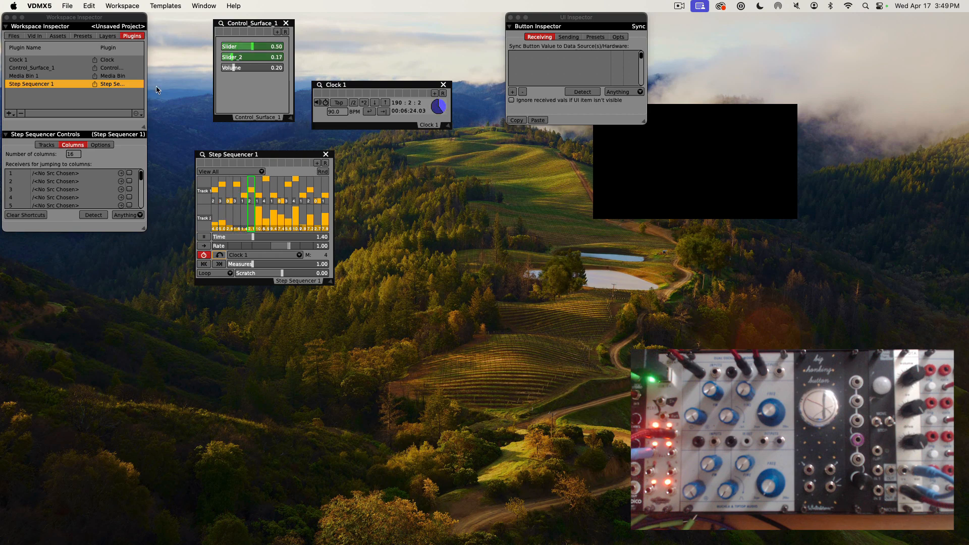
Add an LFO plugin, arrange its window below the Clock window without overlap, and enlarge it.
left_click(8, 113)
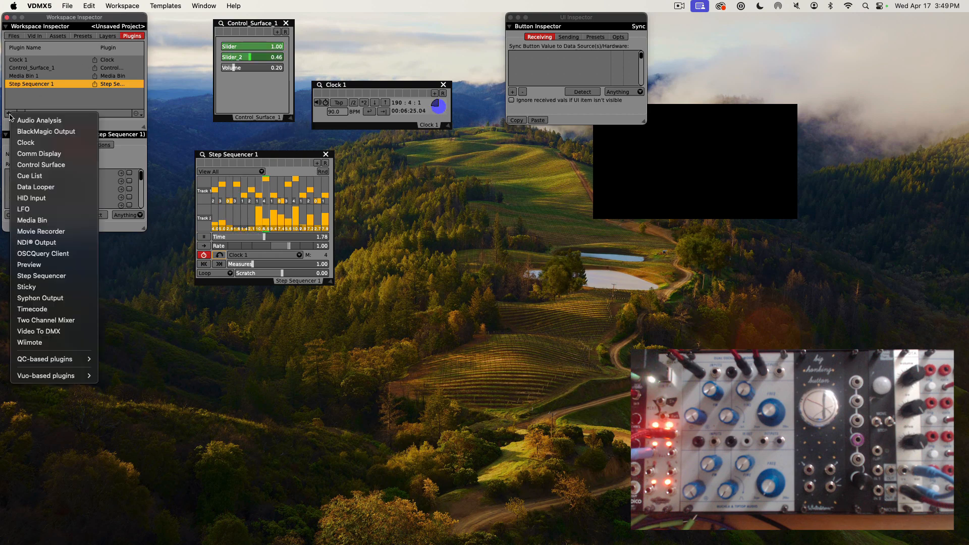
left_click(40, 206)
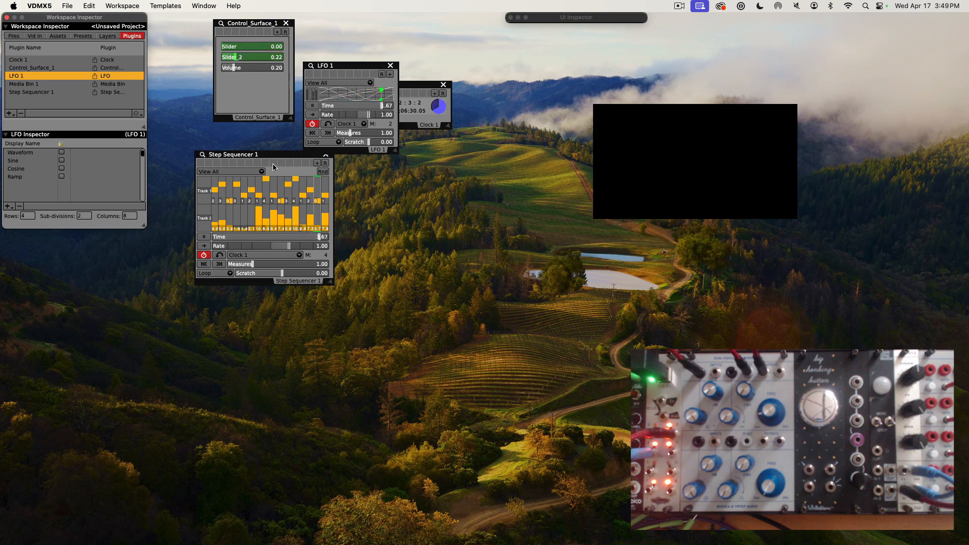
left_click_drag(331, 67, 411, 168)
left_click_drag(367, 86, 369, 29)
left_click_drag(398, 163, 374, 119)
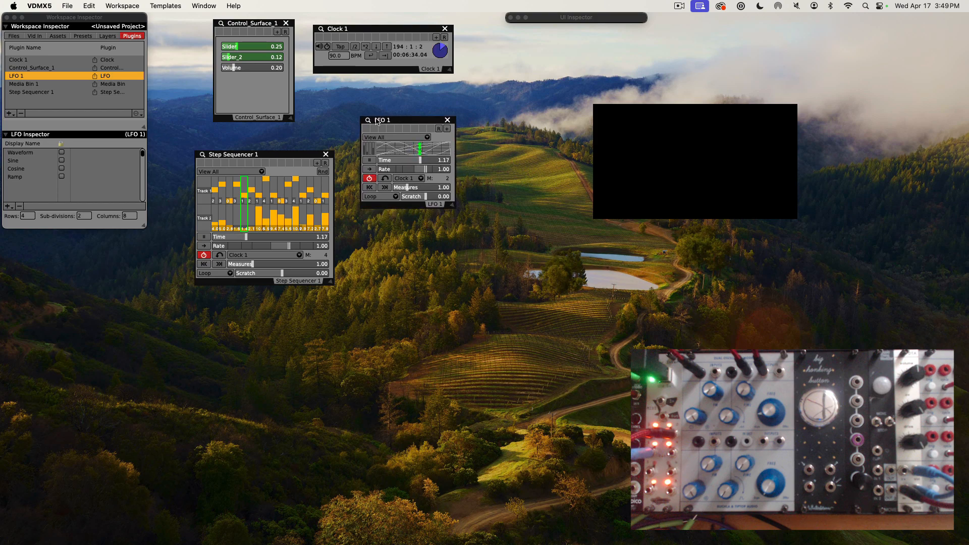
left_click_drag(451, 205, 499, 235)
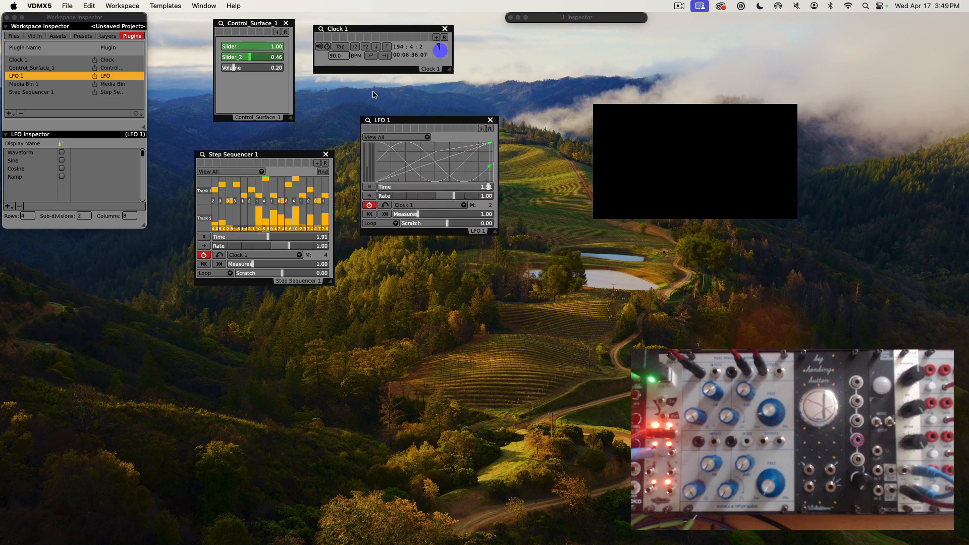
Go through the LFO's waveforms, and move the Bezier waveform's middle point to 0.25, 0.75 and its end point to about 0.78, 0.35.
left_click(23, 151)
left_click(18, 168)
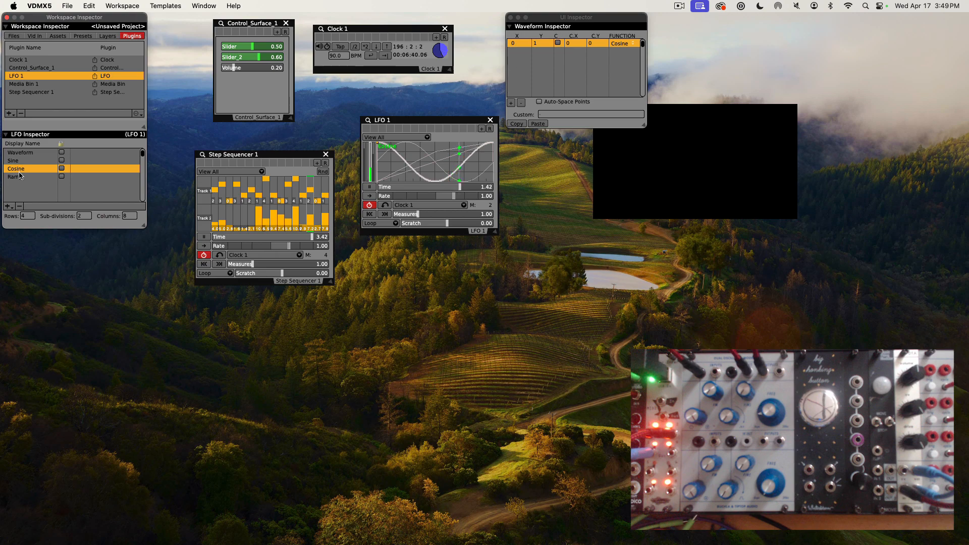
left_click(19, 177)
left_click(416, 161)
left_click_drag(436, 152, 405, 152)
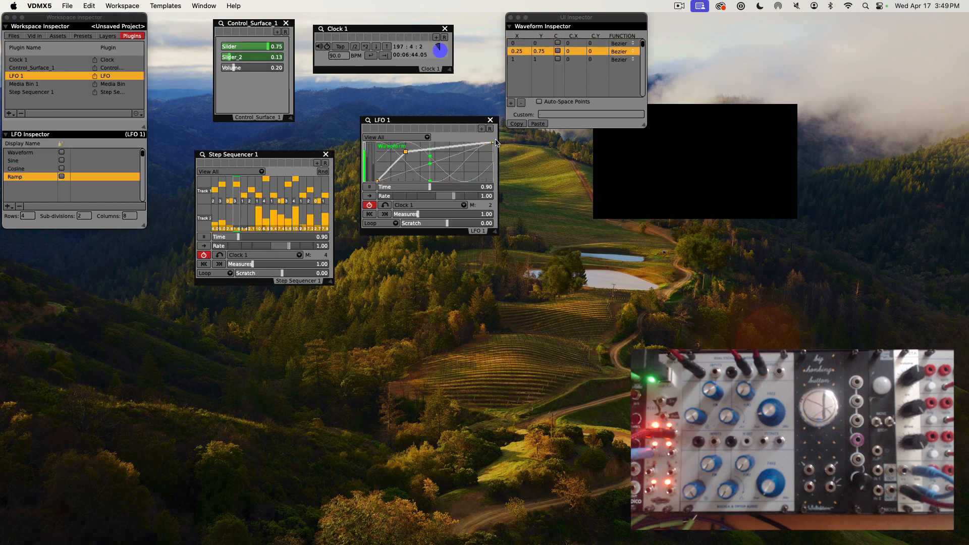
left_click_drag(492, 146, 468, 167)
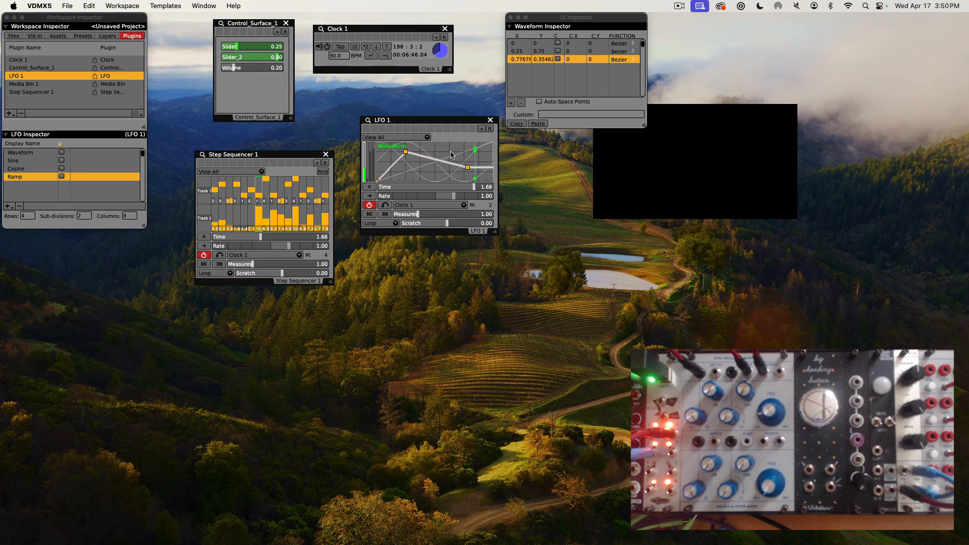
Drive the Volume slider with the LFO waveform, raise its first point to 0.25 and move its third point to about 0.75, 0.14.
left_click_drag(421, 154, 268, 68)
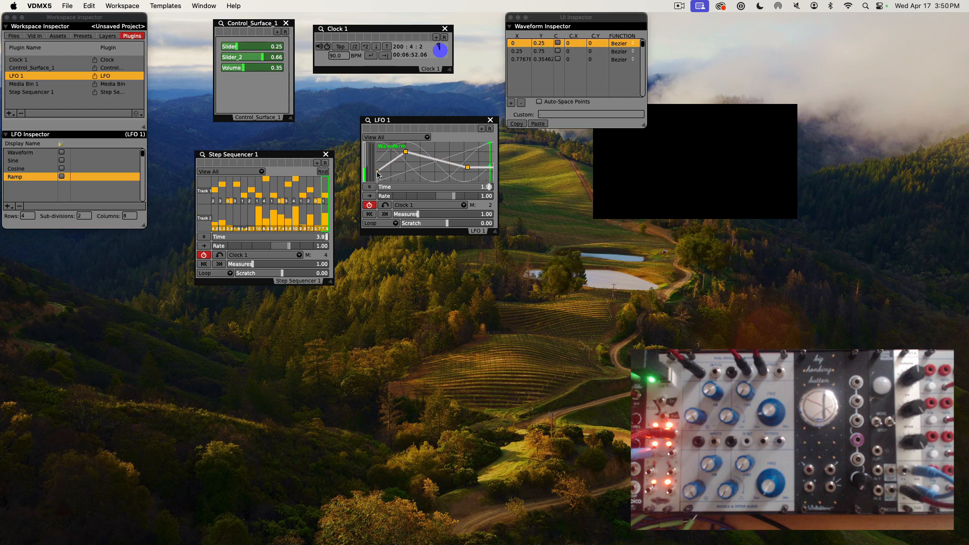
left_click_drag(468, 168, 467, 175)
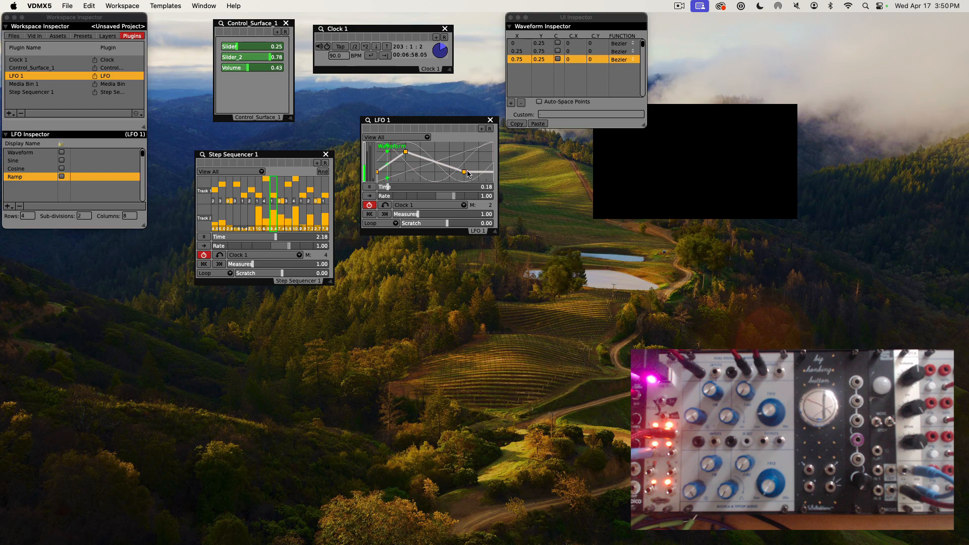
left_click_drag(466, 171, 465, 177)
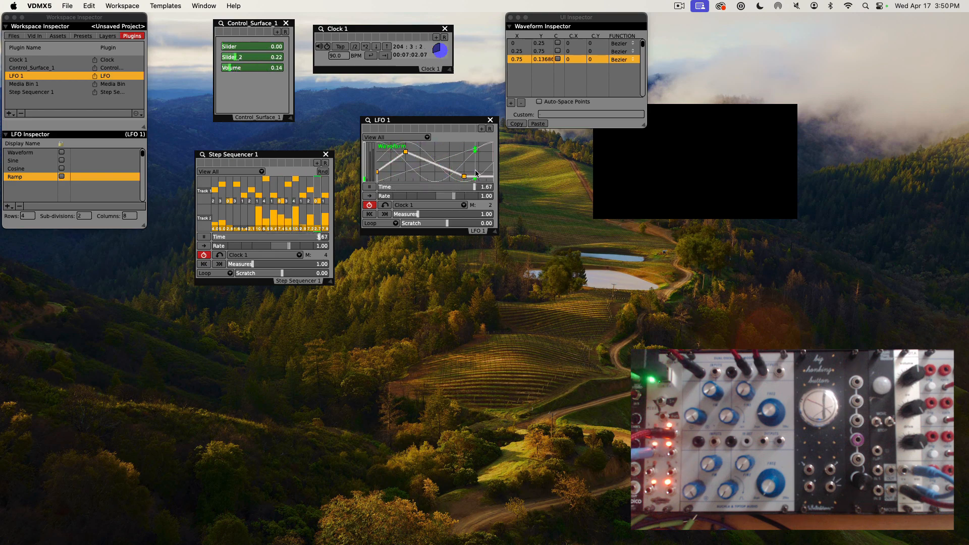
Add a fourth point near the end of the LFO waveform, at about X 0.94 and Y 0.59.
left_click(476, 168, "alt")
left_click_drag(482, 170, 487, 158)
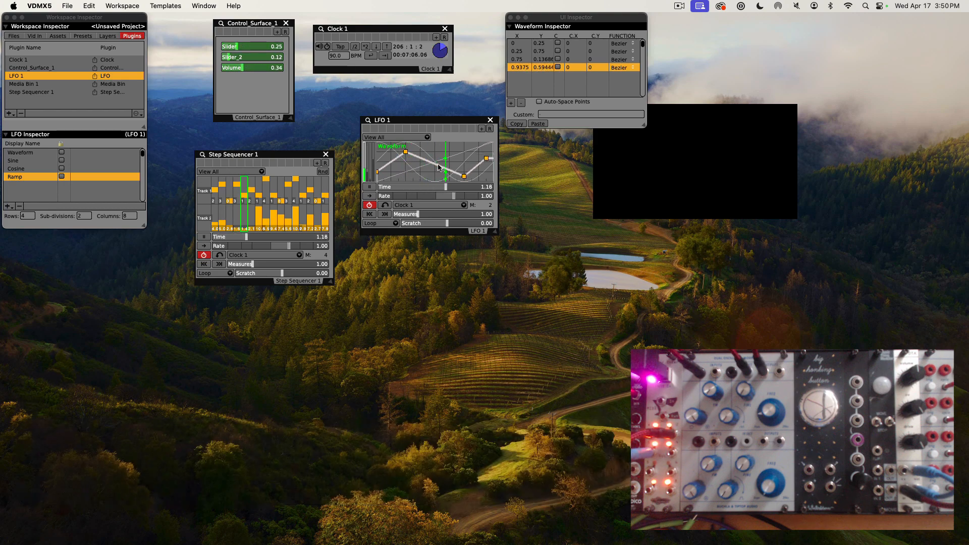
left_click(9, 206)
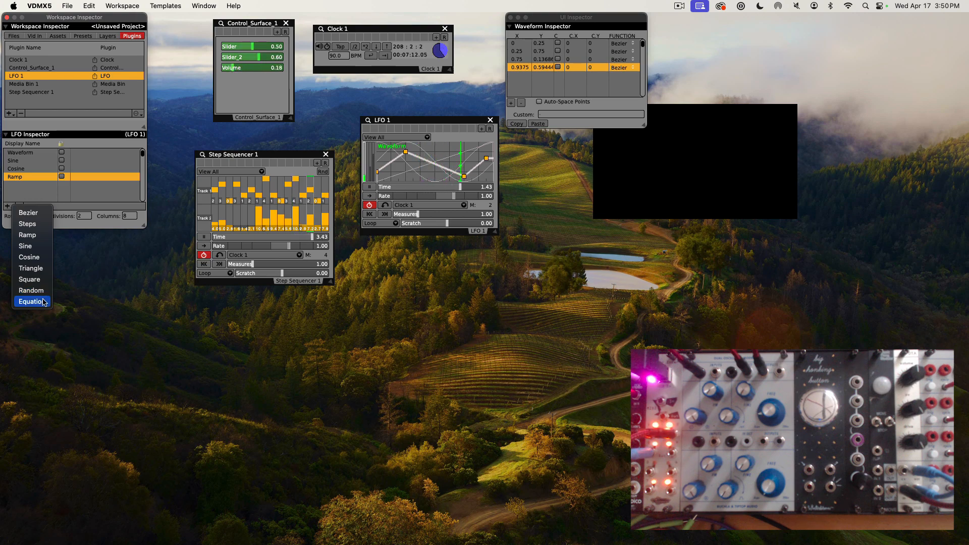
left_click(79, 189)
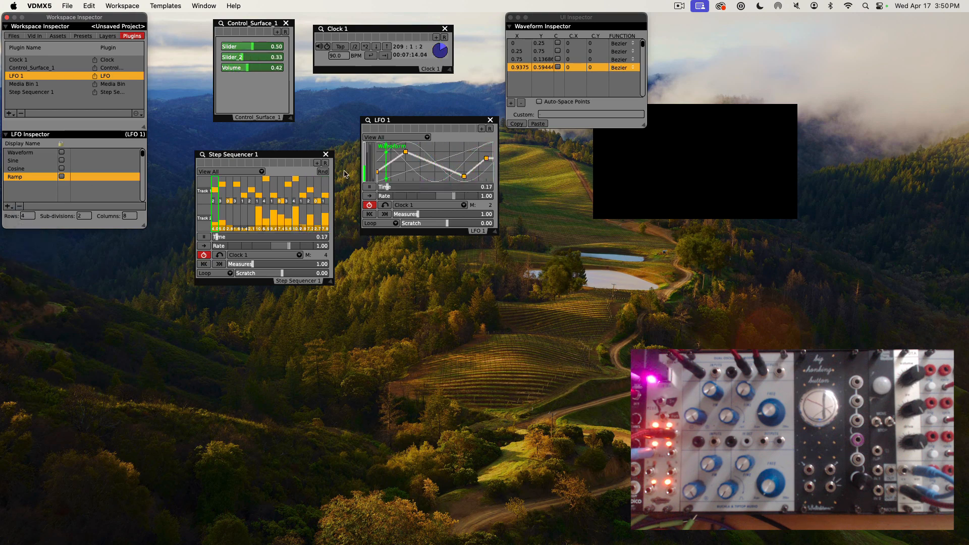
Place the UI Inspector directly below the LFO window and widen it slightly.
left_click_drag(549, 20, 400, 247)
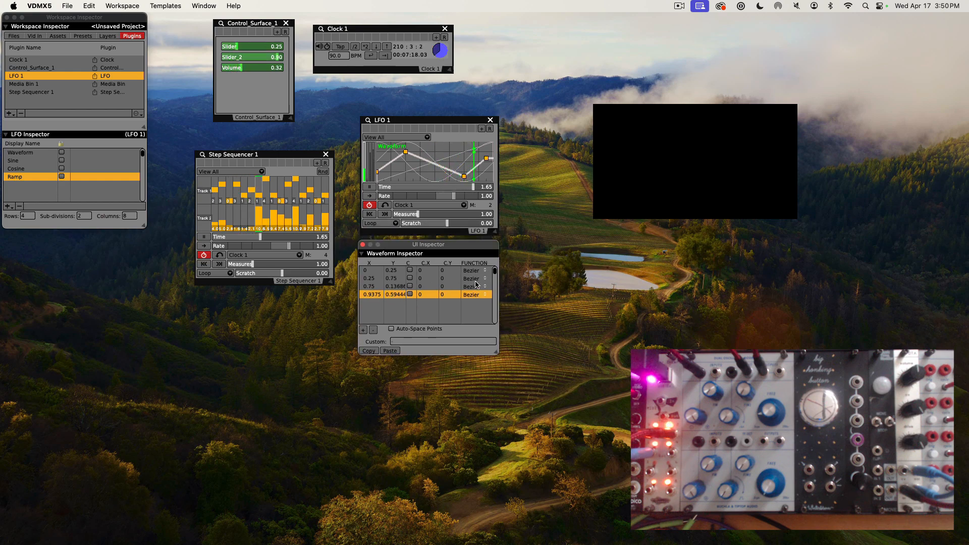
left_click_drag(497, 352, 498, 349)
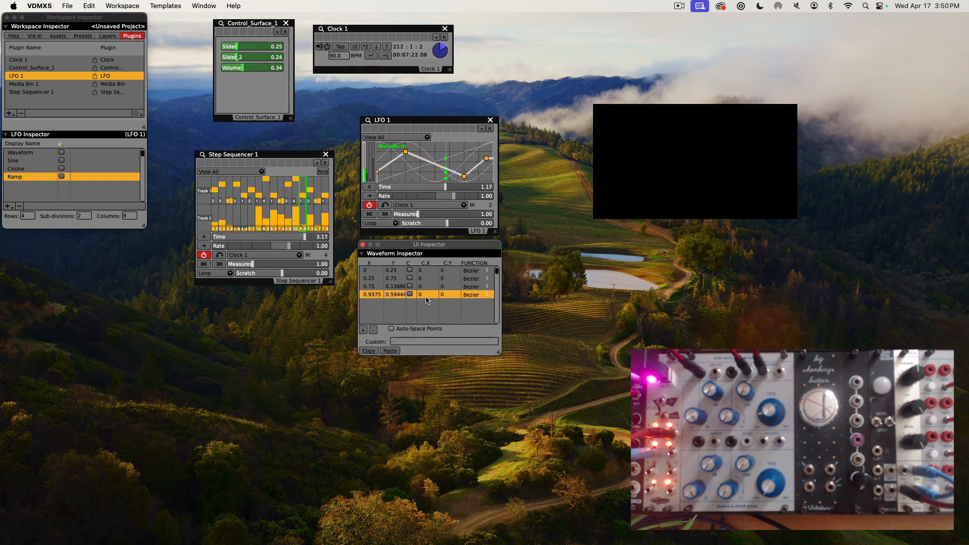
left_click_drag(417, 245, 420, 242)
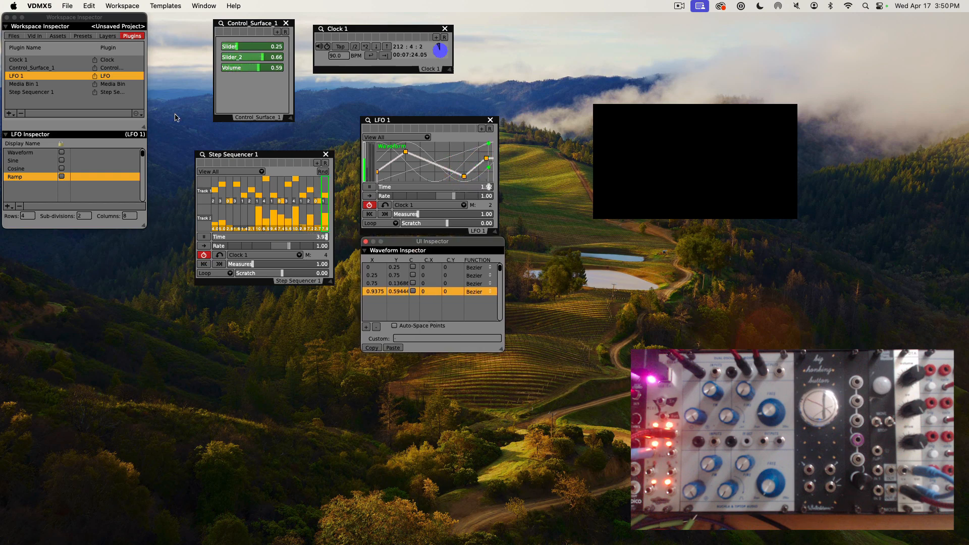
Hide the Workspace Inspector, place the control surface directly below the Clock window, and widen it to match the Clock.
key("super+i")
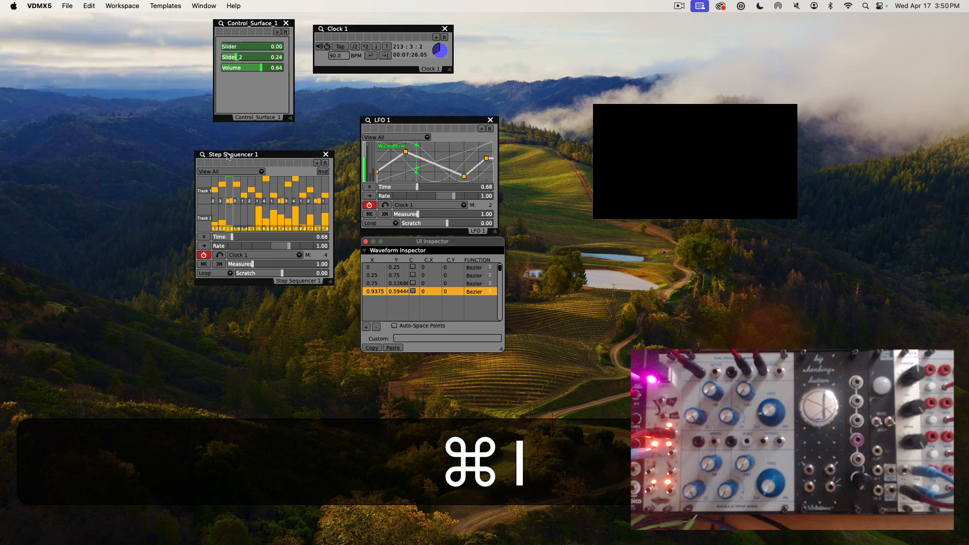
left_click_drag(282, 20, 356, 74)
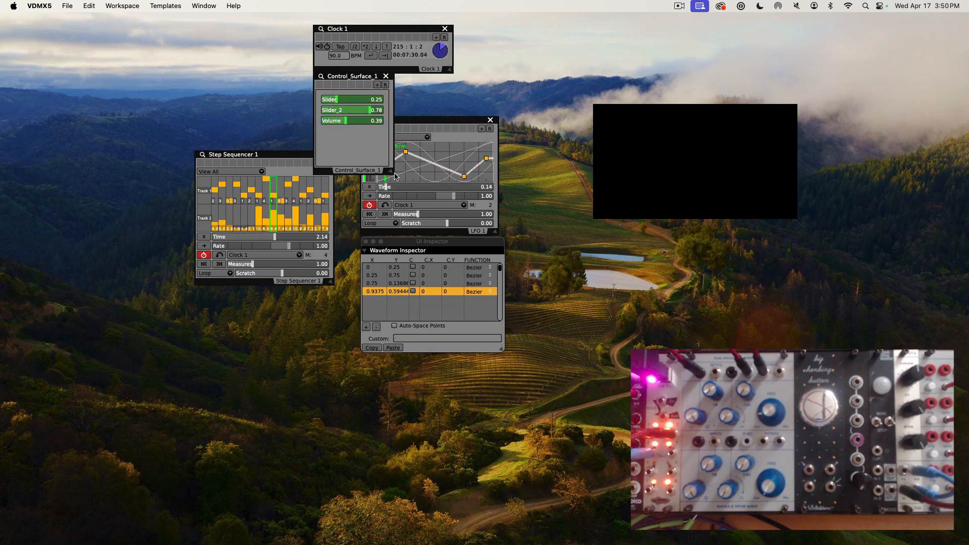
left_click_drag(396, 176, 454, 160)
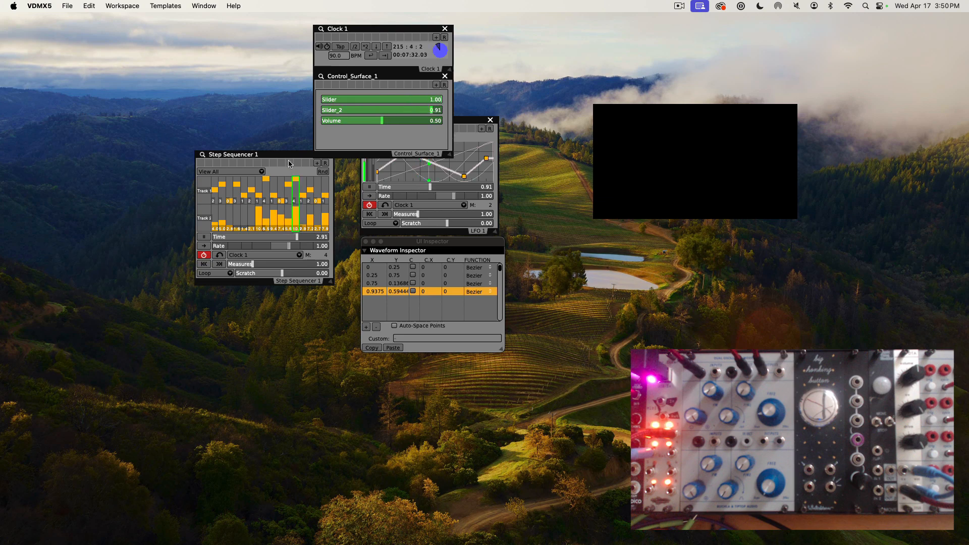
Line up the Step Sequencer and LFO windows side by side in the screen's upper-left corner and make the LFO as tall as the sequencer.
left_click_drag(290, 163, 95, 25)
left_click_drag(465, 129, 244, 25)
left_click_drag(275, 124, 275, 144)
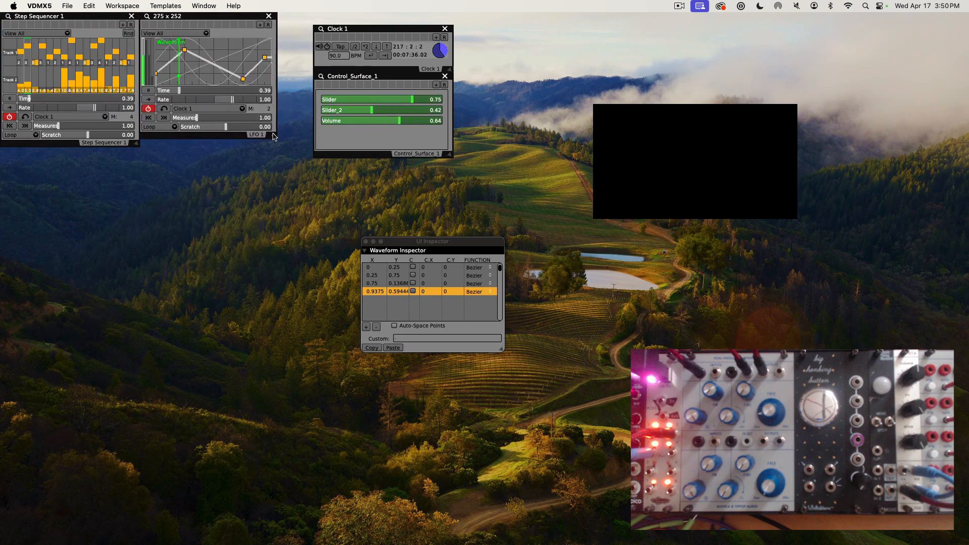
Dock the Clock and control surface windows beside the LFO with an aligned lower edge, and move the UI Inspector next to them.
left_click_drag(376, 30, 338, 17)
left_click_drag(414, 140, 414, 143)
left_click(419, 239)
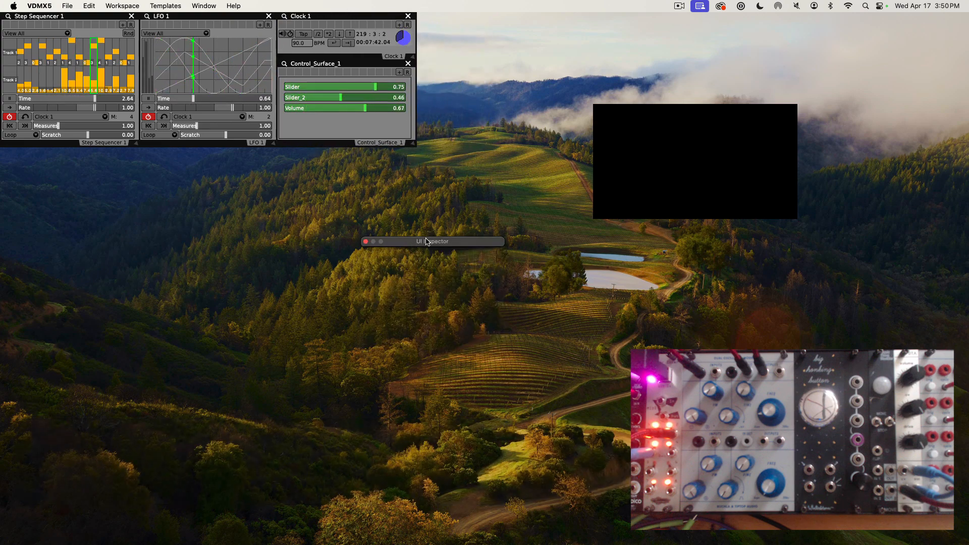
left_click_drag(419, 241, 486, 70)
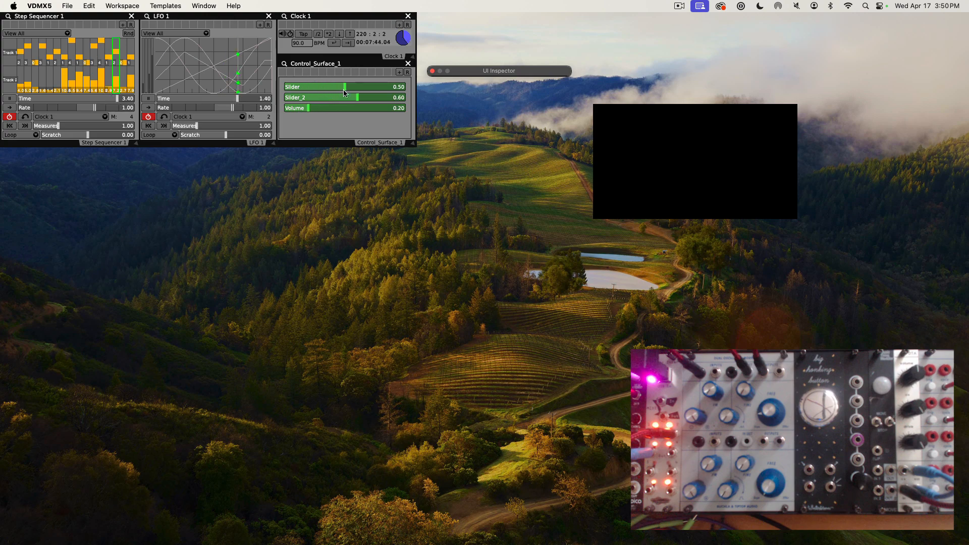